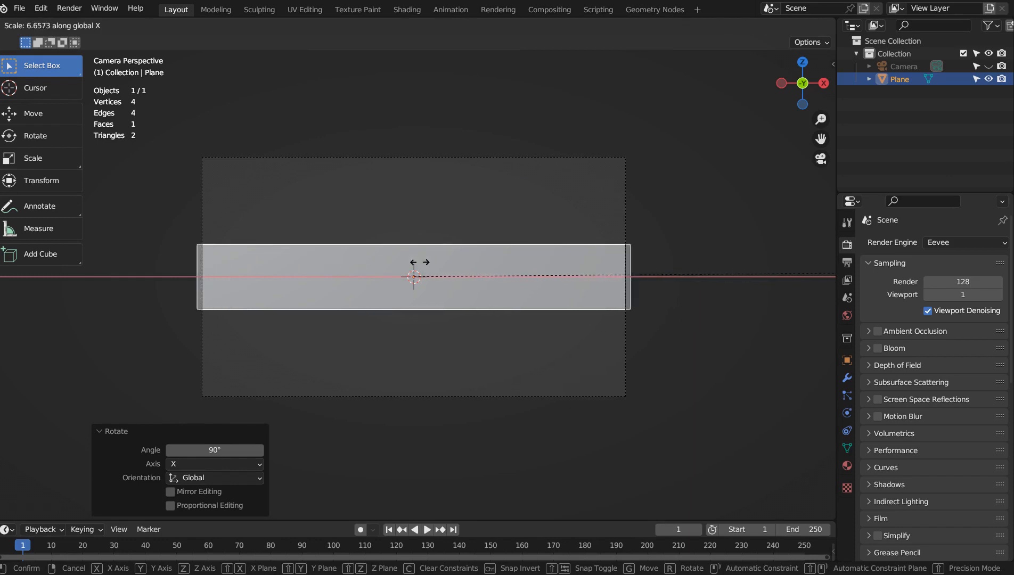
Stretch the plane to about 6.66 along X and lower it about 3.12 m along Z.
click(417, 262)
key(g)
key(z)
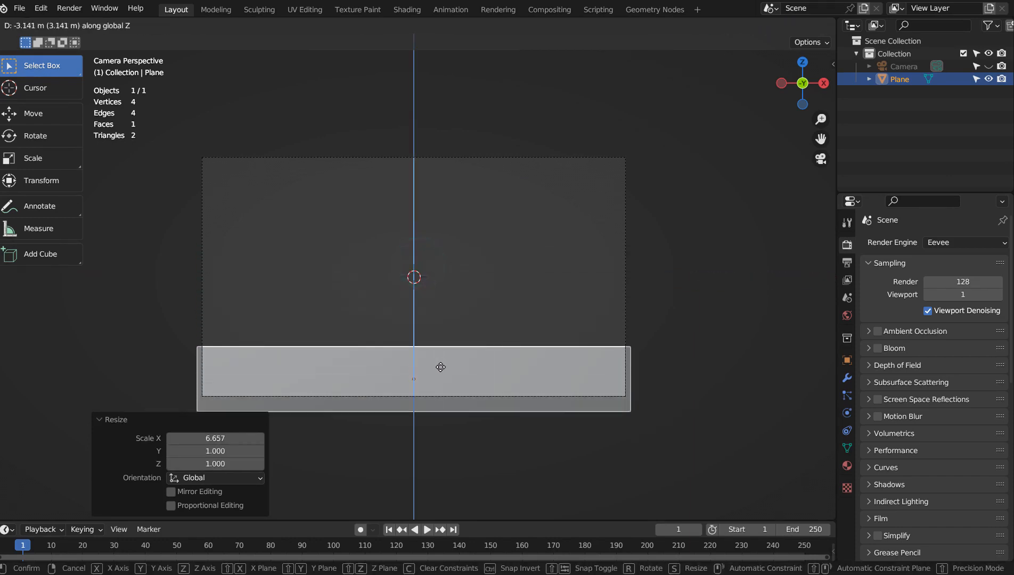
click(441, 367)
Duplicate the plane about 4.4 m up along Z and stretch the copy to about 3.25 along Z.
key(shift+d)
key(z)
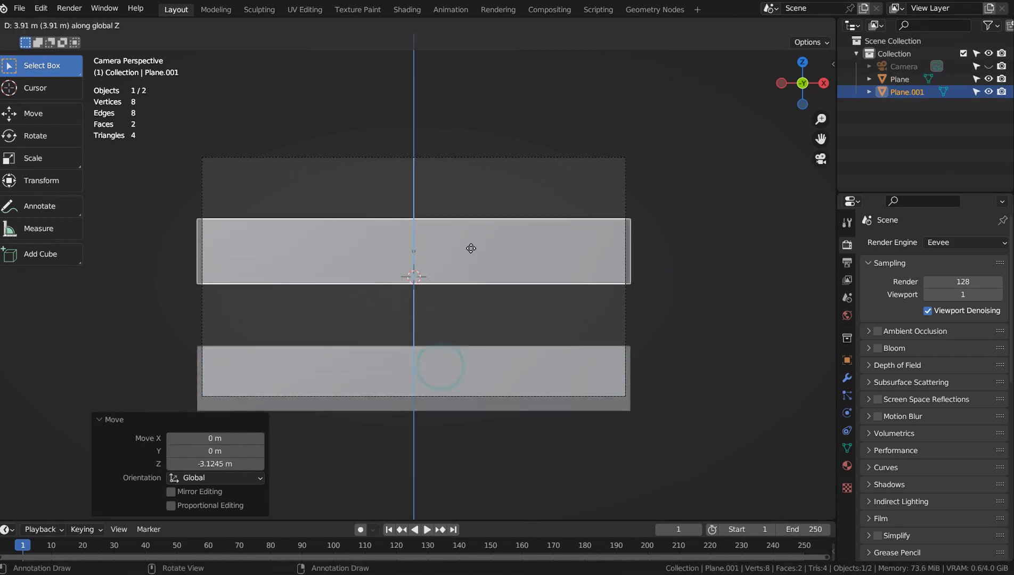
click(469, 239)
key(s)
key(z)
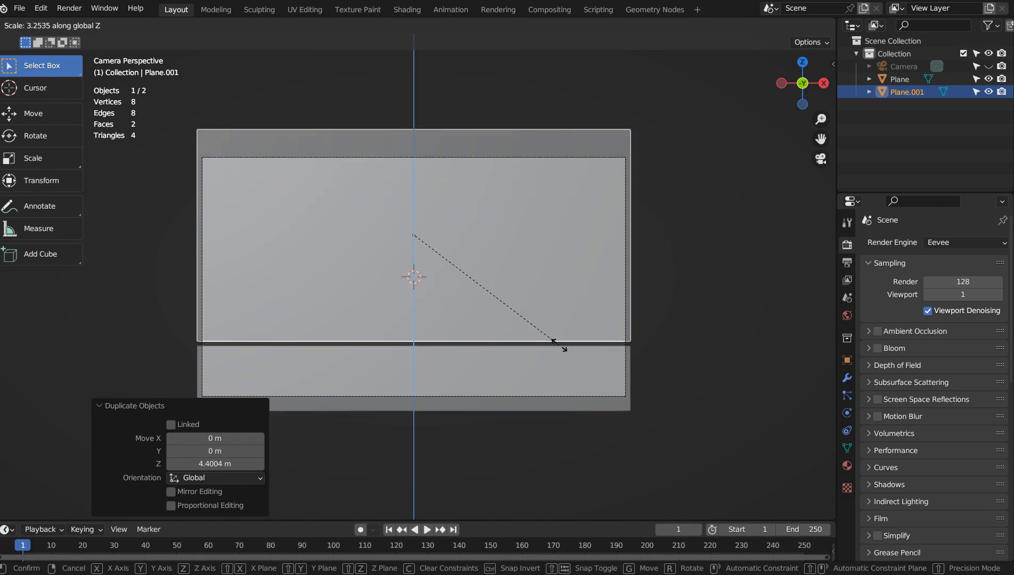
click(559, 347)
Lower the upper plane about 0.29 m along Z and shift it back about 0.42 m along Y.
key(g)
key(z)
click(559, 353)
key(KP_3)
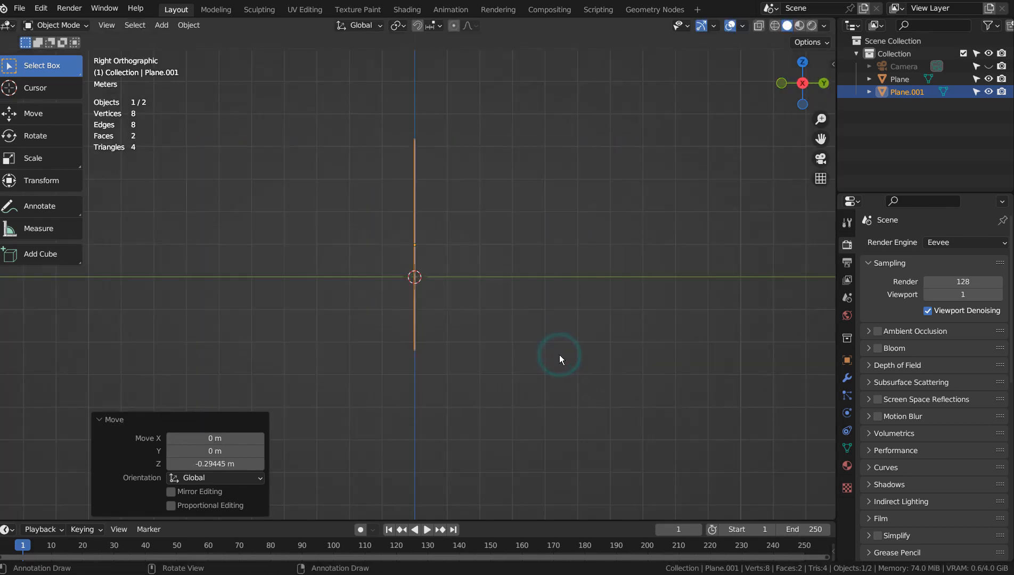
key(g)
key(y)
click(573, 353)
In camera view, scale the upper plane up slightly so its sides extend past the camera frame.
key(KP_0)
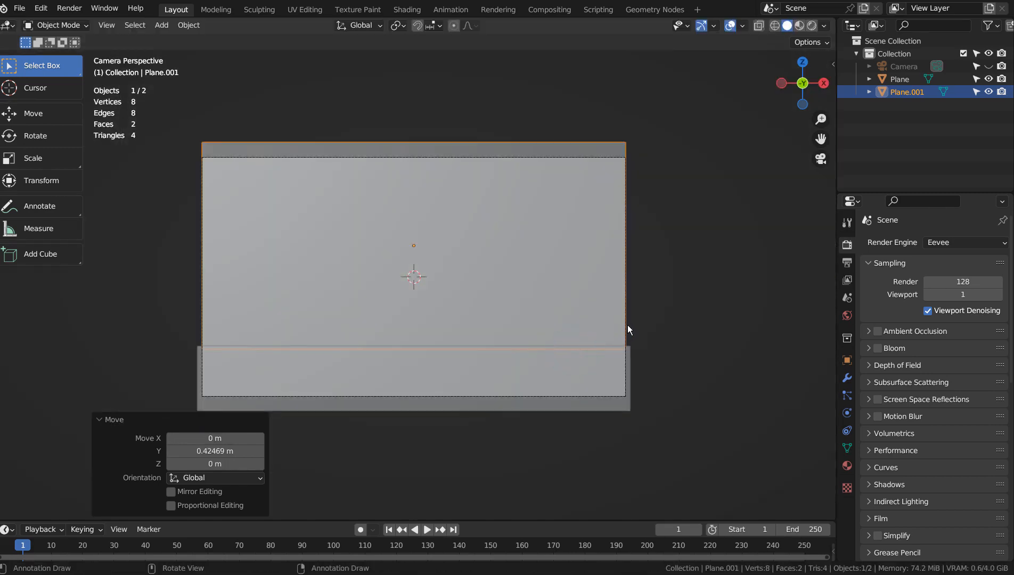
key(s)
right_click(674, 306)
click(692, 271)
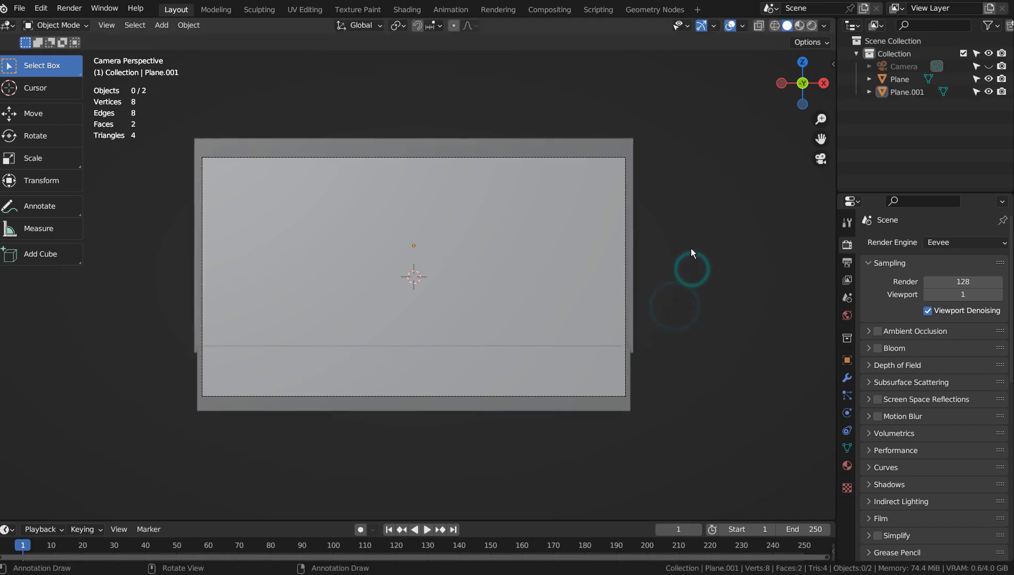
click(586, 242)
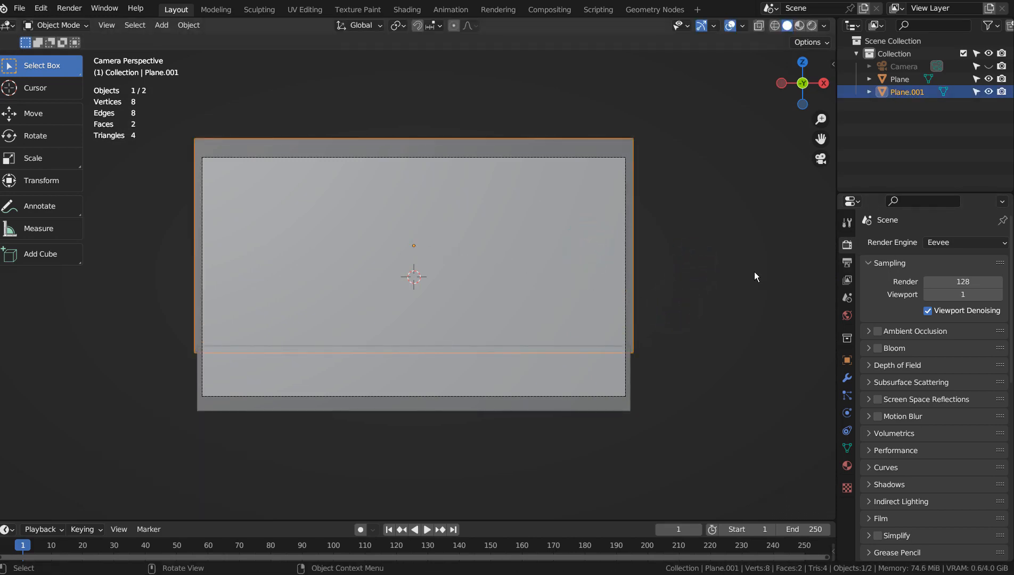
click(534, 255)
key(shift+d)
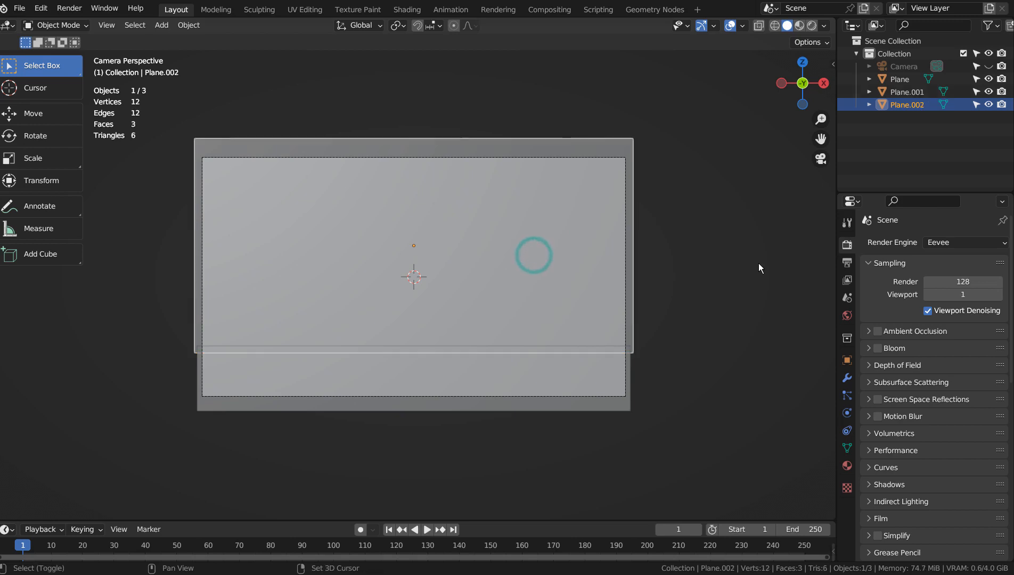
right_click(758, 267)
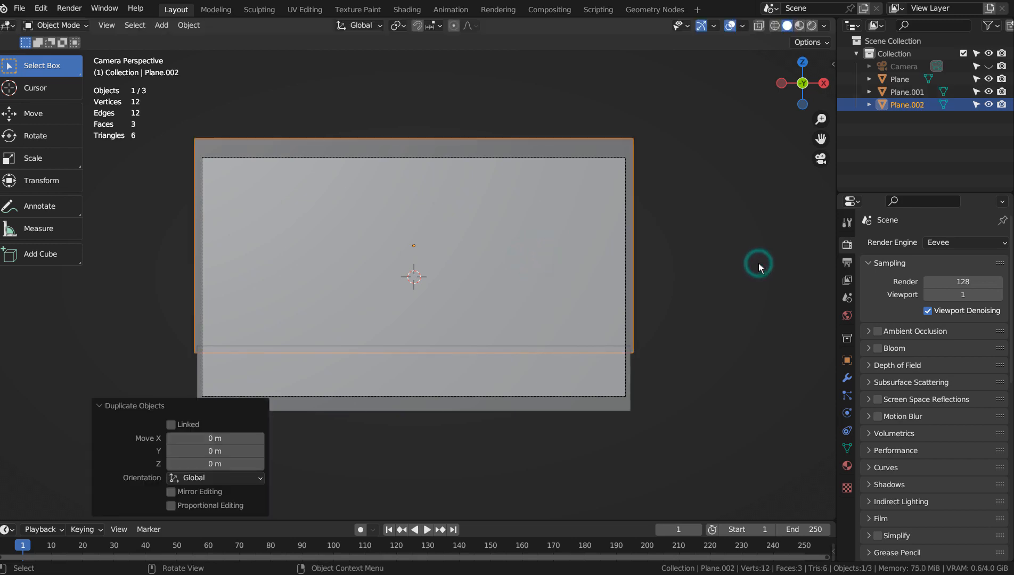
key(ctrl+z)
Enable the Screencast Keys display in the viewport.
key(n)
click(829, 145)
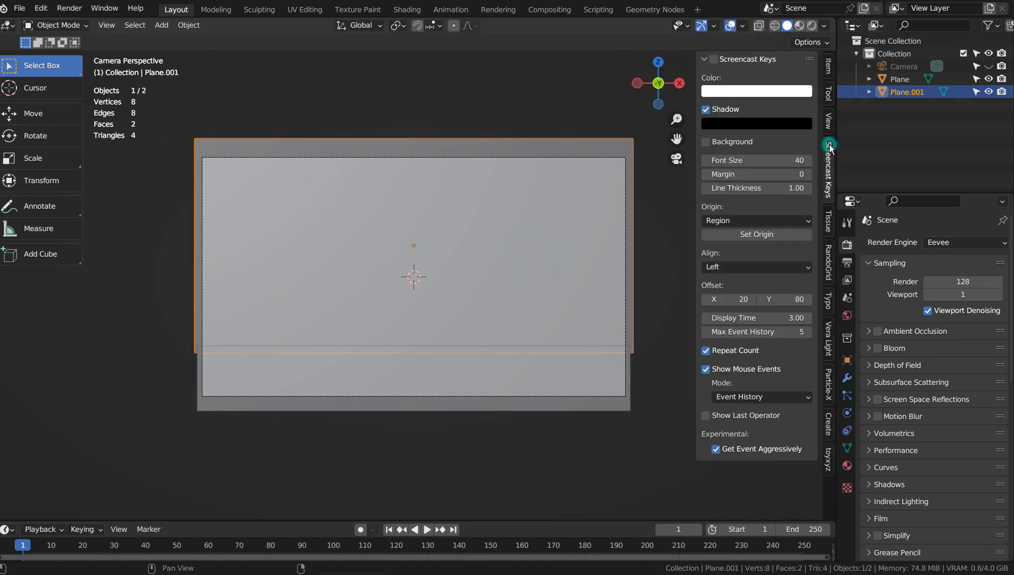
click(713, 59)
click(829, 66)
key(n)
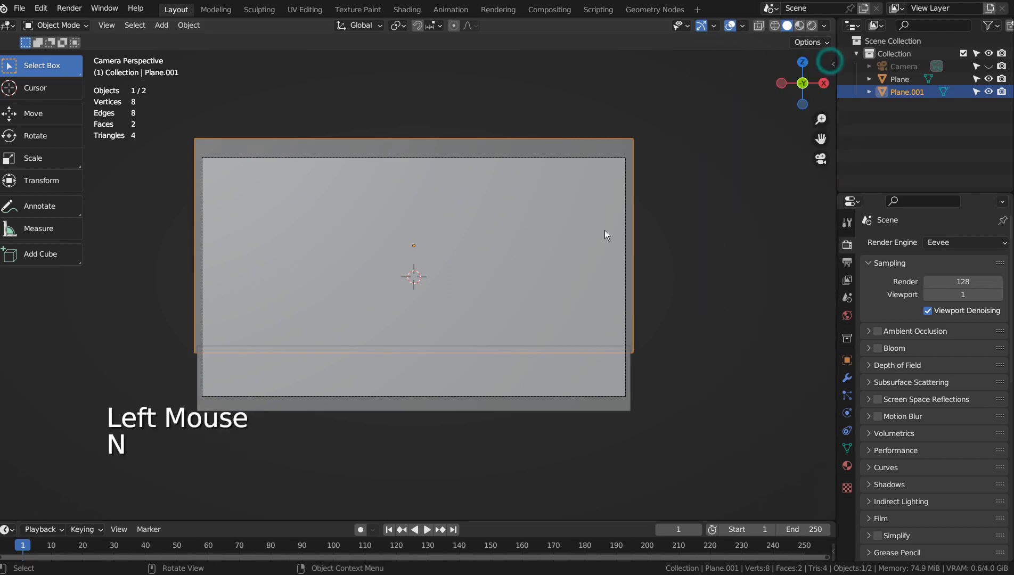
Duplicate the upper plane, scale the copy to about 0.594 and lower it about 0.25 m along Z.
key(shift+d)
key(s)
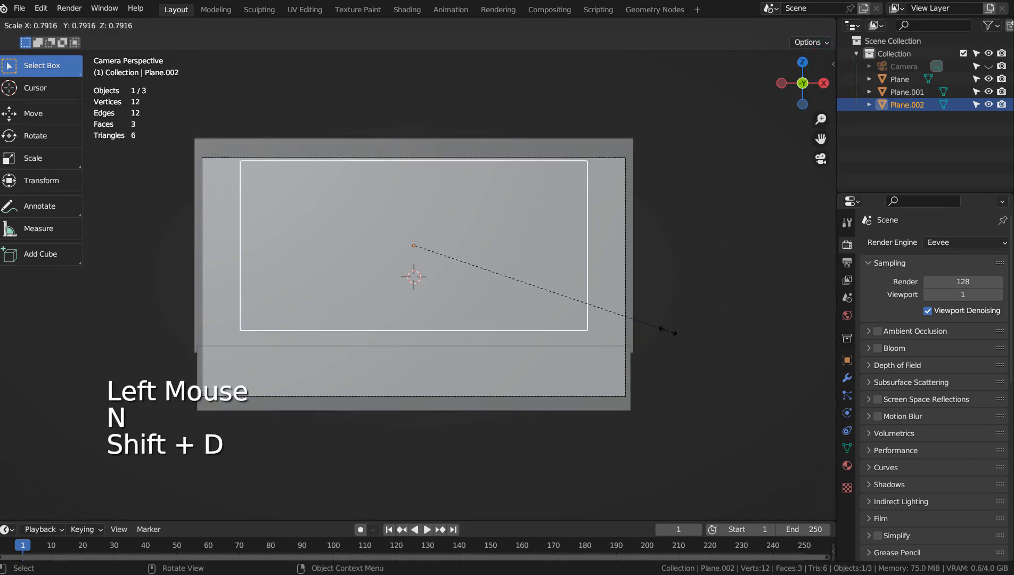
click(601, 310)
key(g)
key(z)
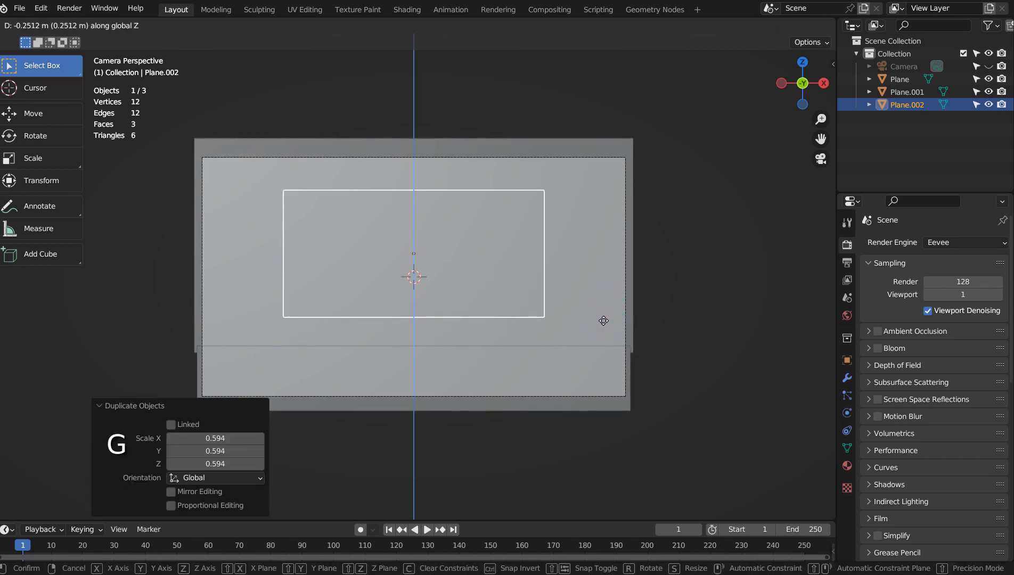
click(603, 320)
Enlarge the inner rectangle by about 1.184 and raise it about 0.12 m along Z.
key(s)
click(645, 312)
key(g)
key(z)
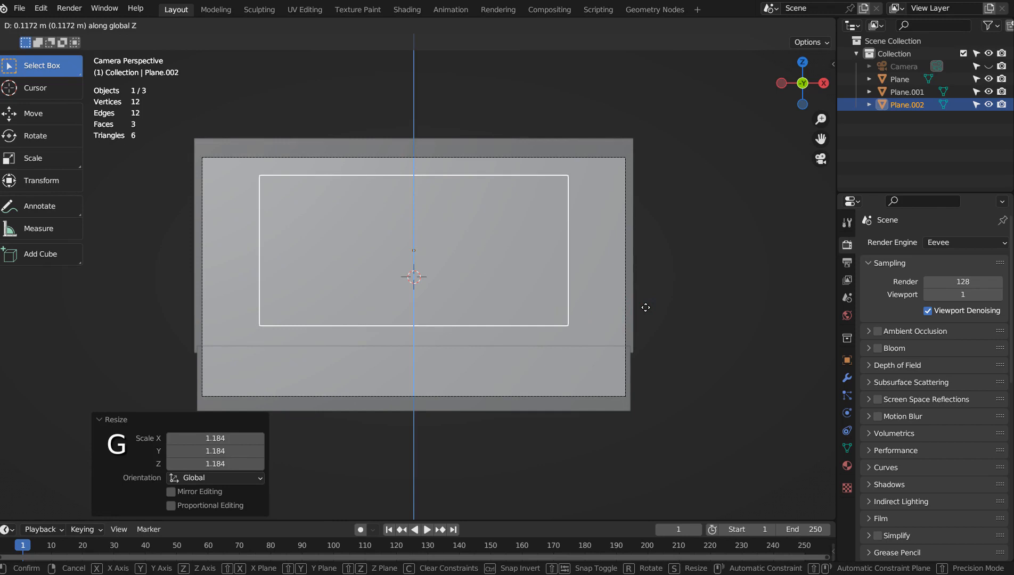
click(645, 307)
click(688, 265)
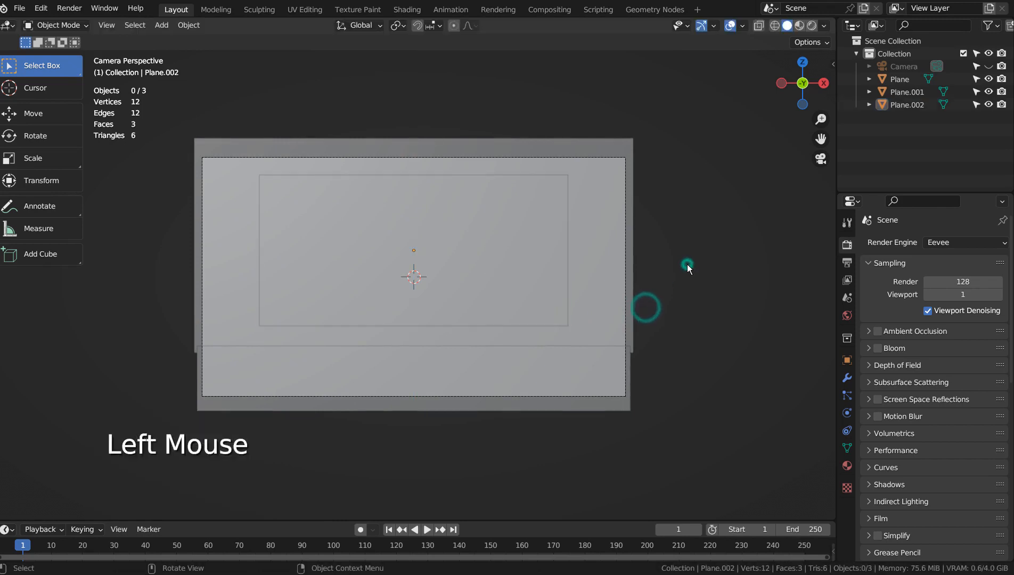
Show the viewport in rendered shading, set the render engine to Workbench and render the image.
click(810, 26)
click(926, 245)
click(944, 273)
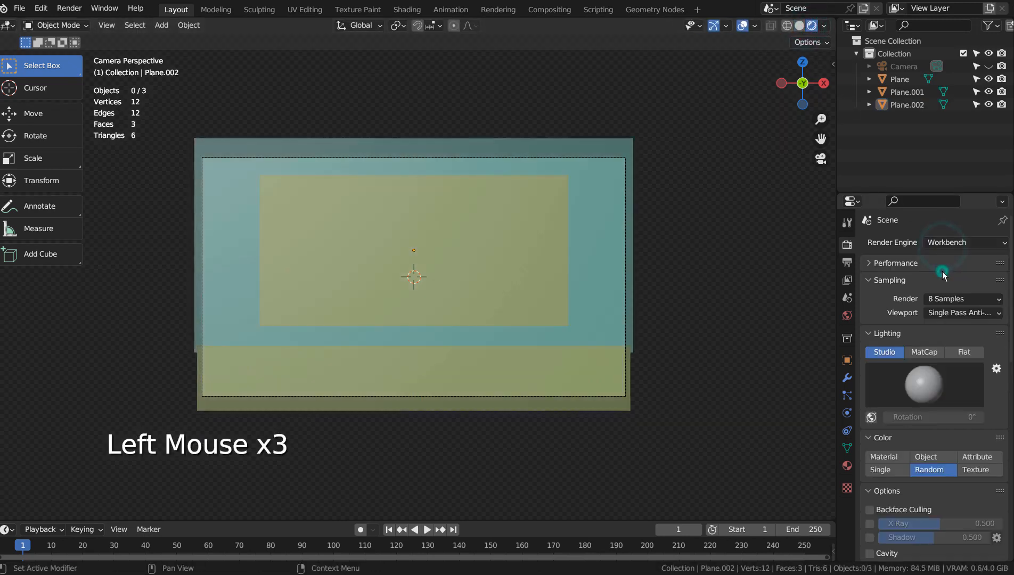
click(717, 225)
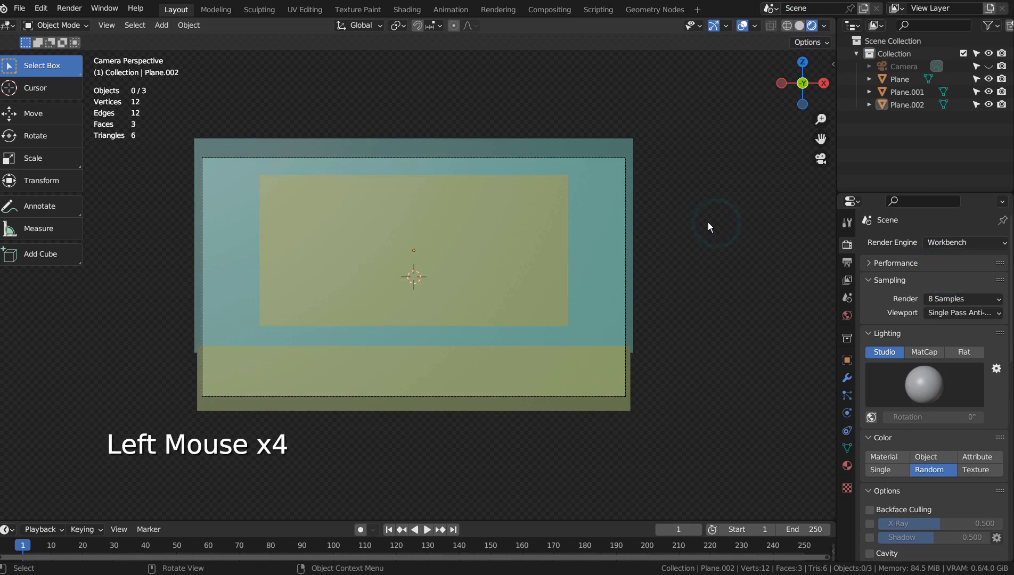
key(F12)
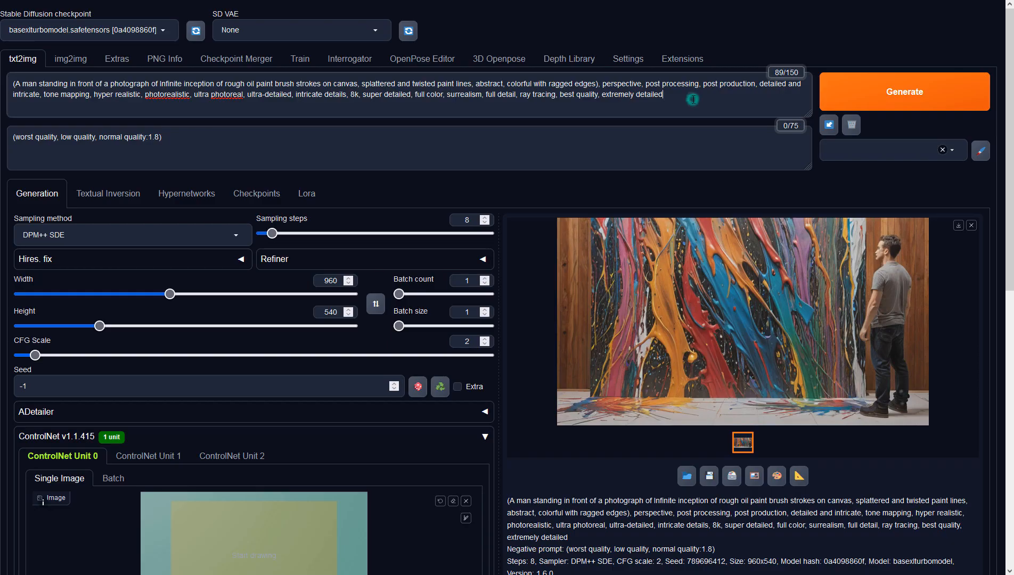
Switch to the Stable Diffusion web UI and check the txt2img prompt, negative prompt, width and height.
click(692, 99)
click(399, 139)
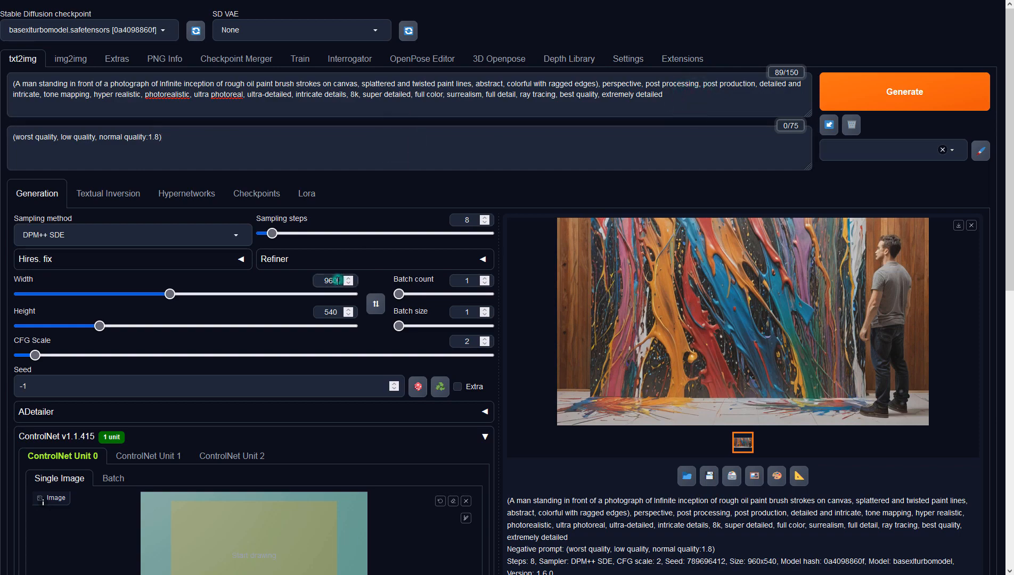
click(336, 312)
click(536, 506)
Set ControlNet Unit 0 to the Depth control type with the preprocessor set to none.
scroll(527, 474, down, 5)
scroll(524, 466, down, 1)
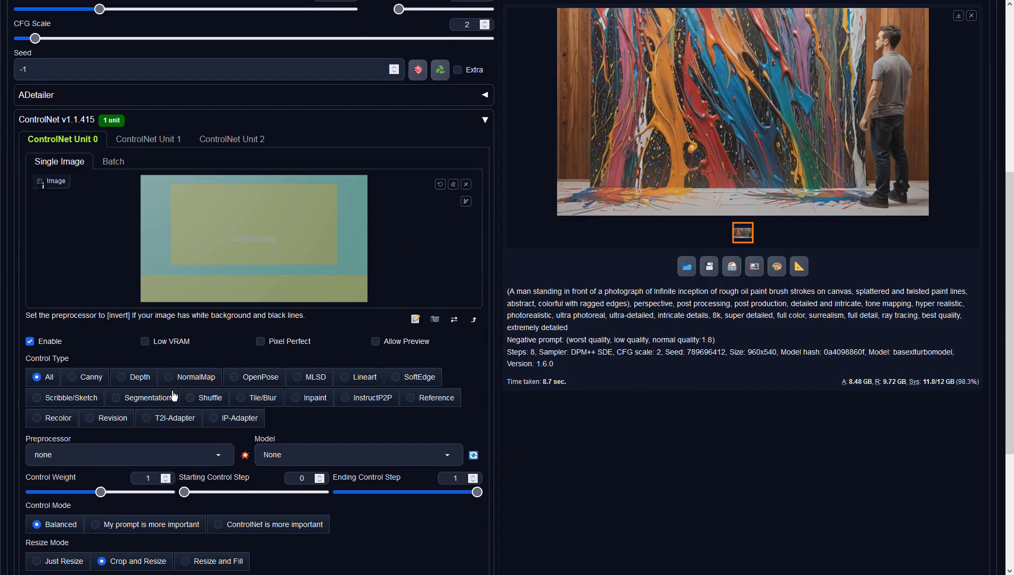
click(133, 377)
click(217, 455)
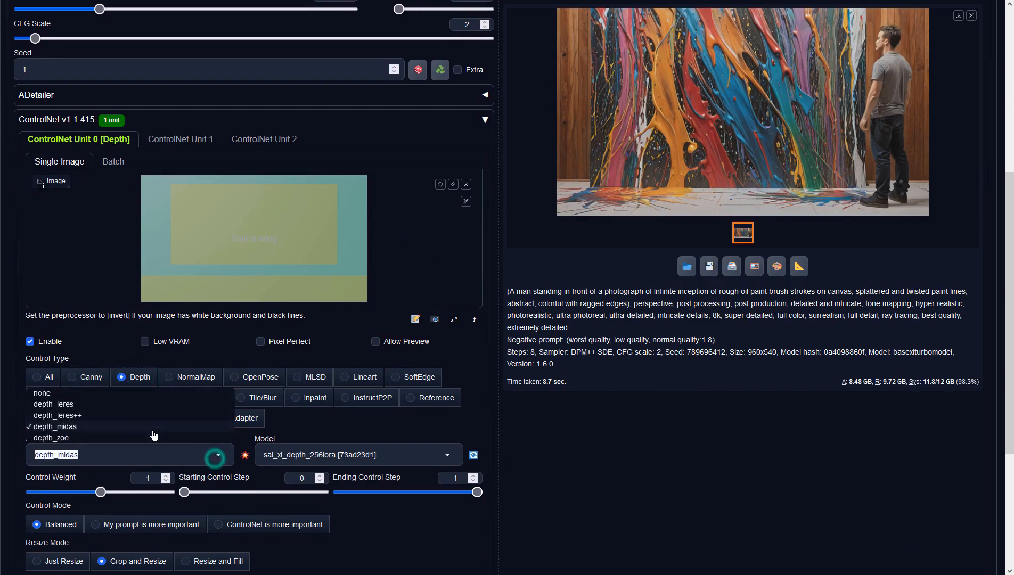
click(67, 390)
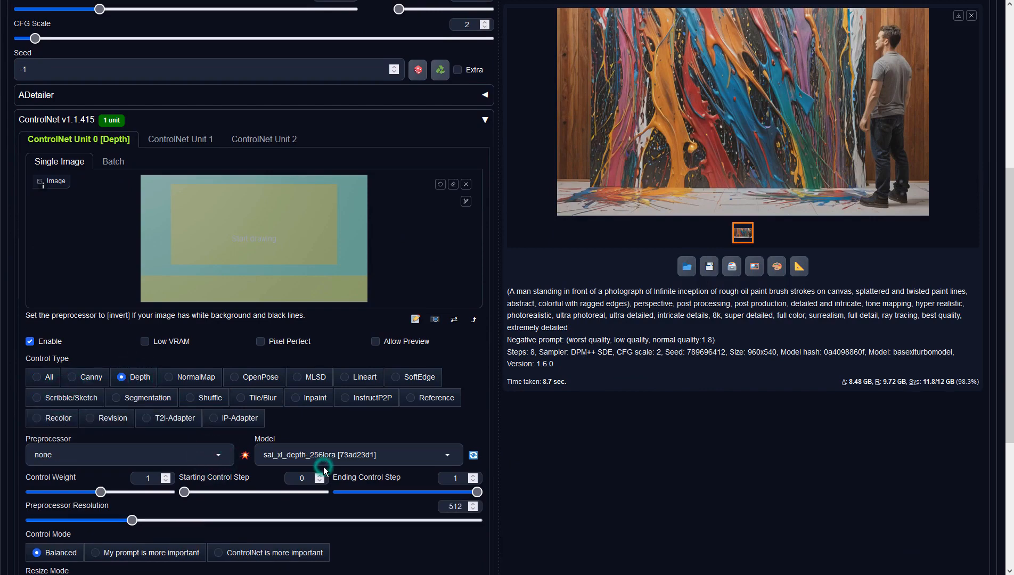
click(323, 465)
click(318, 437)
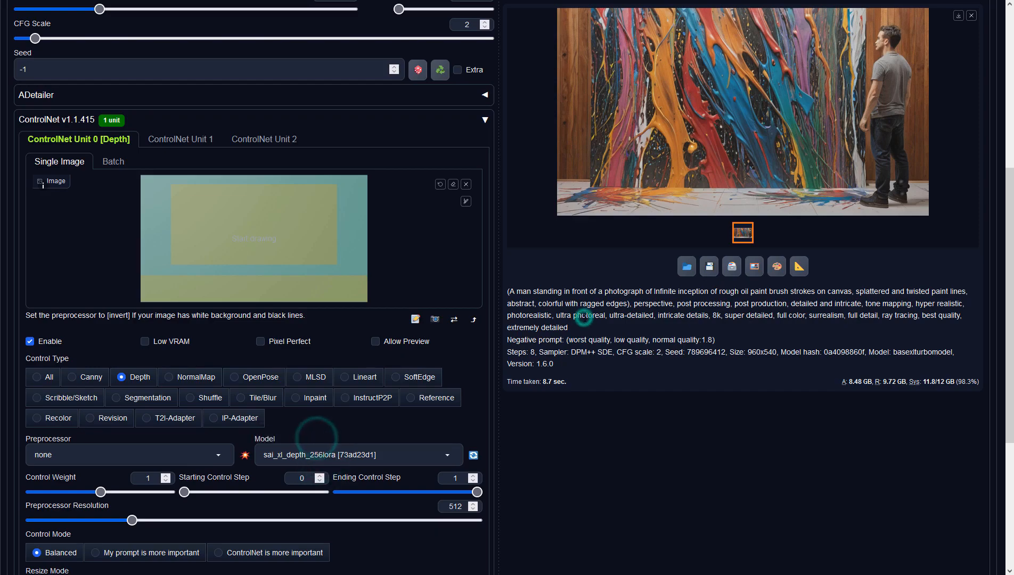
Generate the txt2img image and send the result to img2img.
scroll(580, 319, up, 6)
click(843, 89)
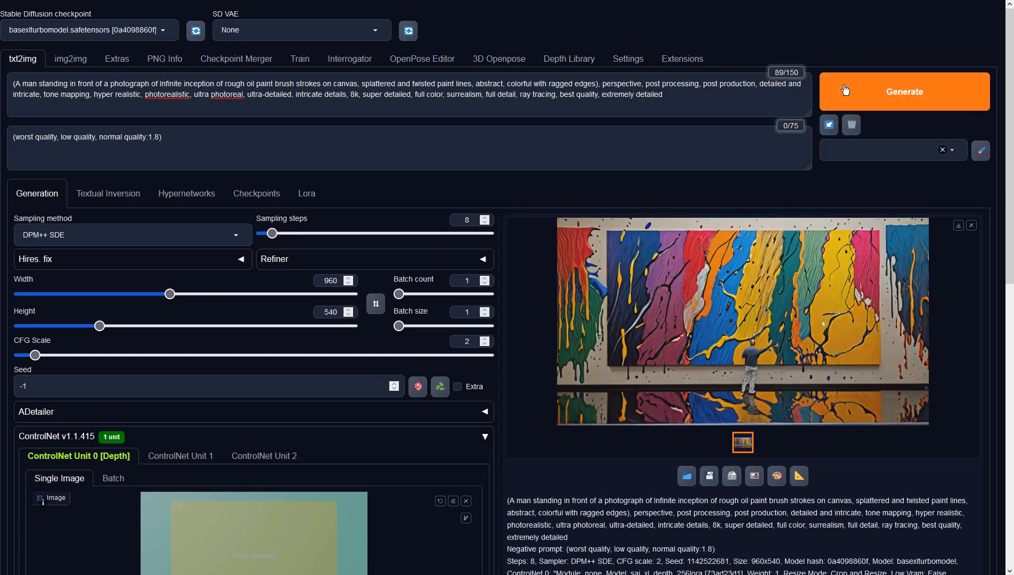
click(756, 476)
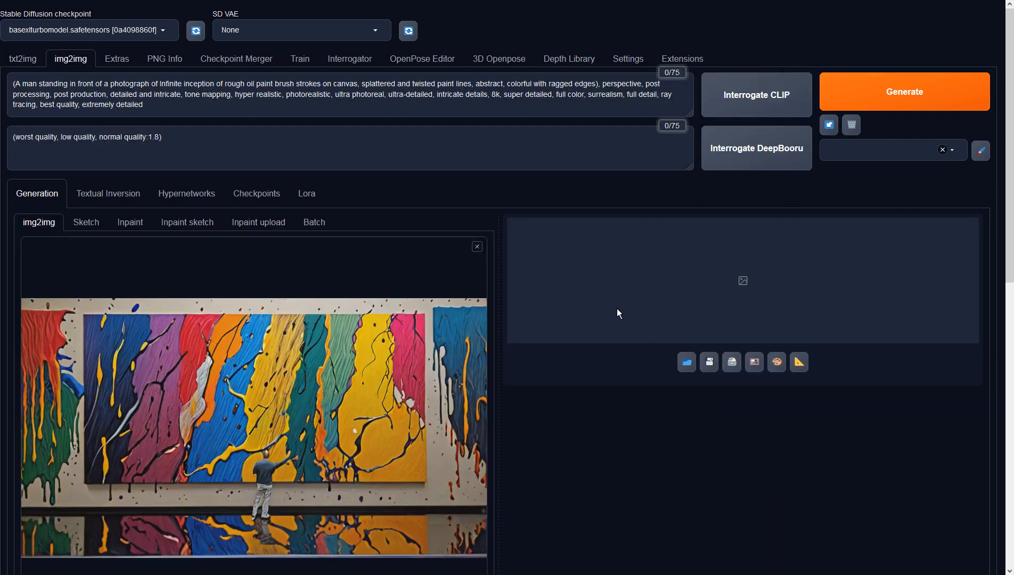
Set the img2img sampling method to DPM++ SDE and the CFG Scale to 2.
scroll(616, 314, down, 4)
click(207, 482)
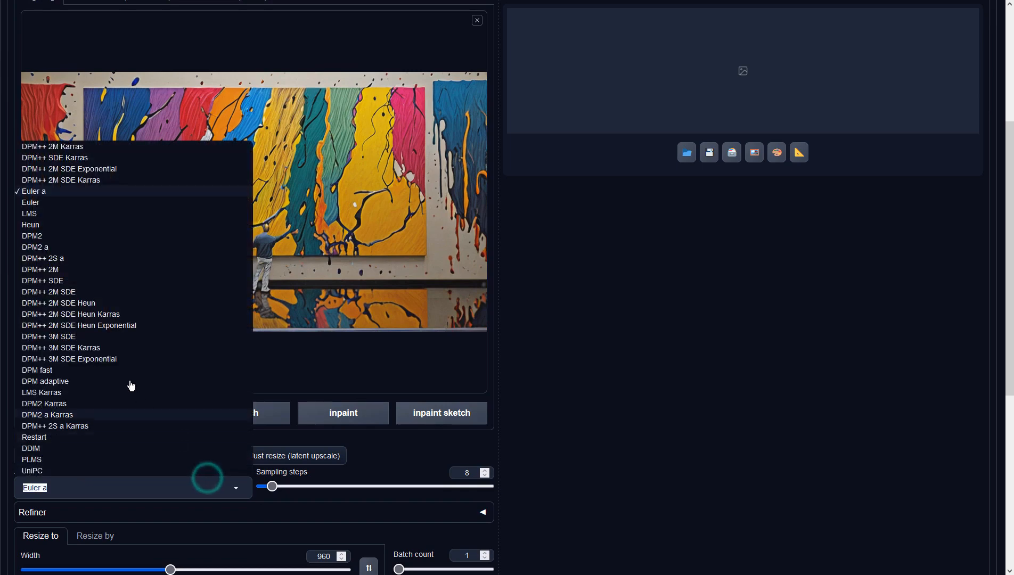
click(81, 285)
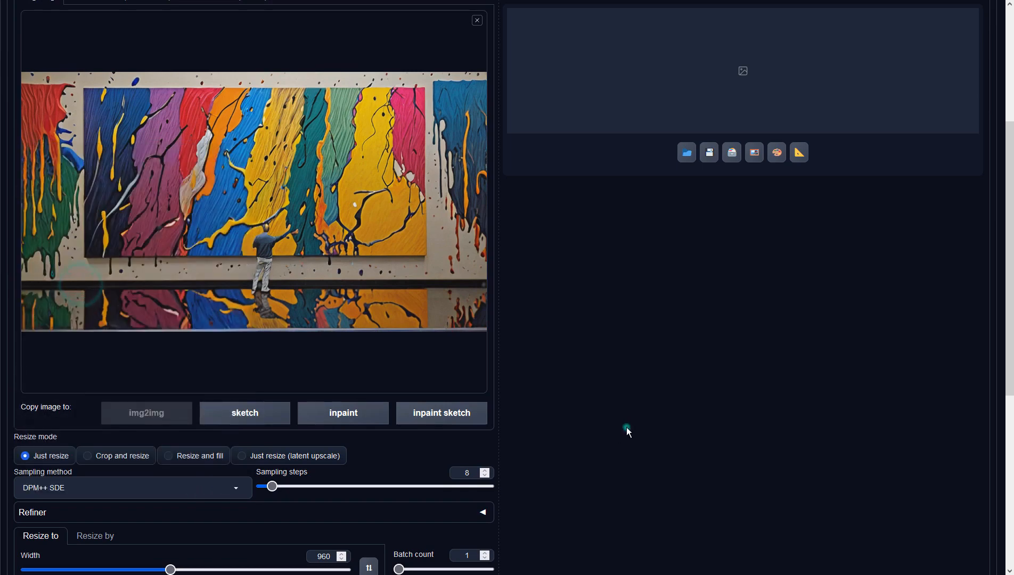
scroll(626, 427, down, 3)
double_click(474, 444)
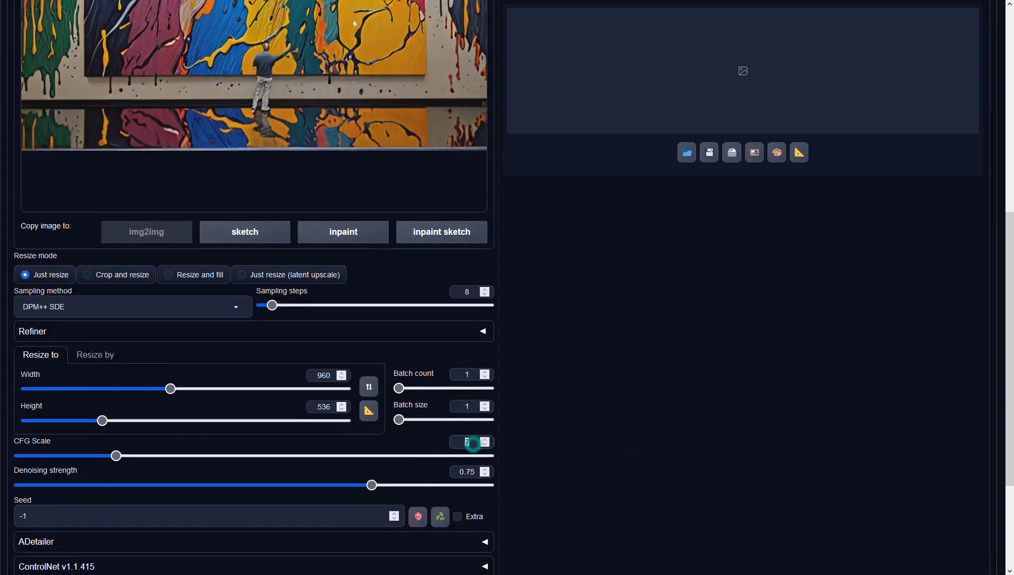
text(2)
click(580, 408)
Generate the img2img image and inspect the result enlarged.
scroll(580, 408, up, 4)
scroll(581, 412, up, 3)
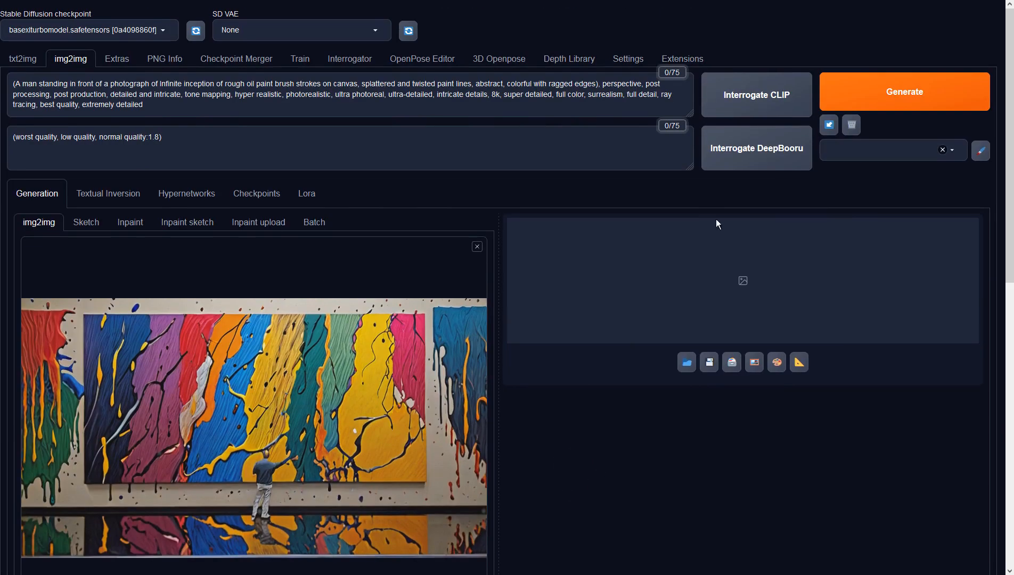
click(866, 92)
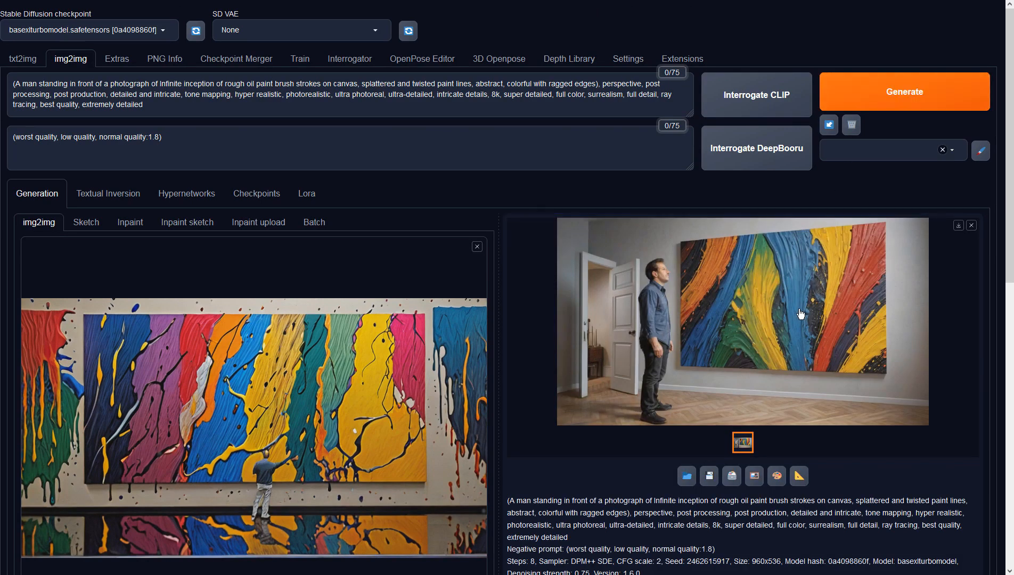
click(726, 371)
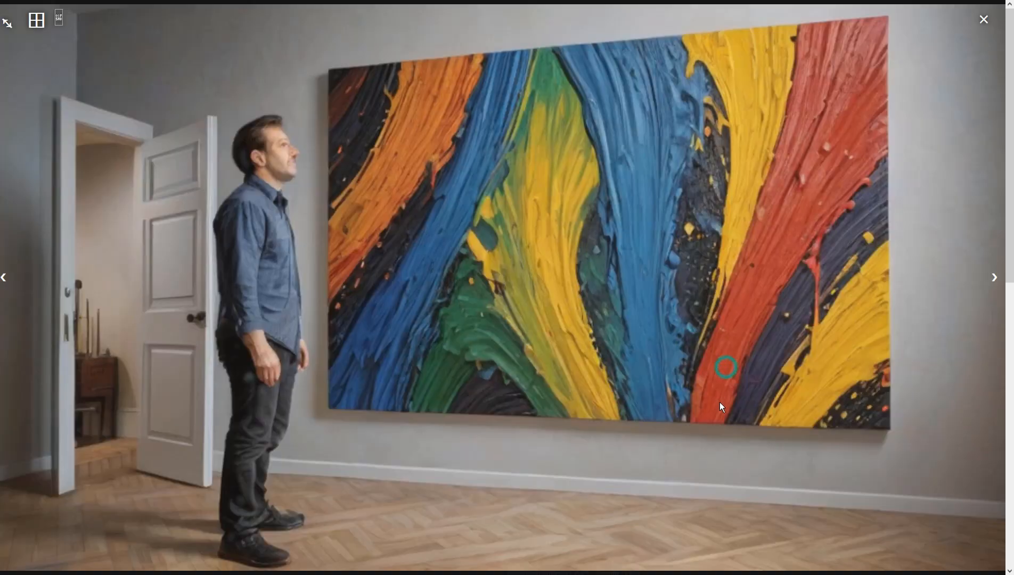
click(745, 391)
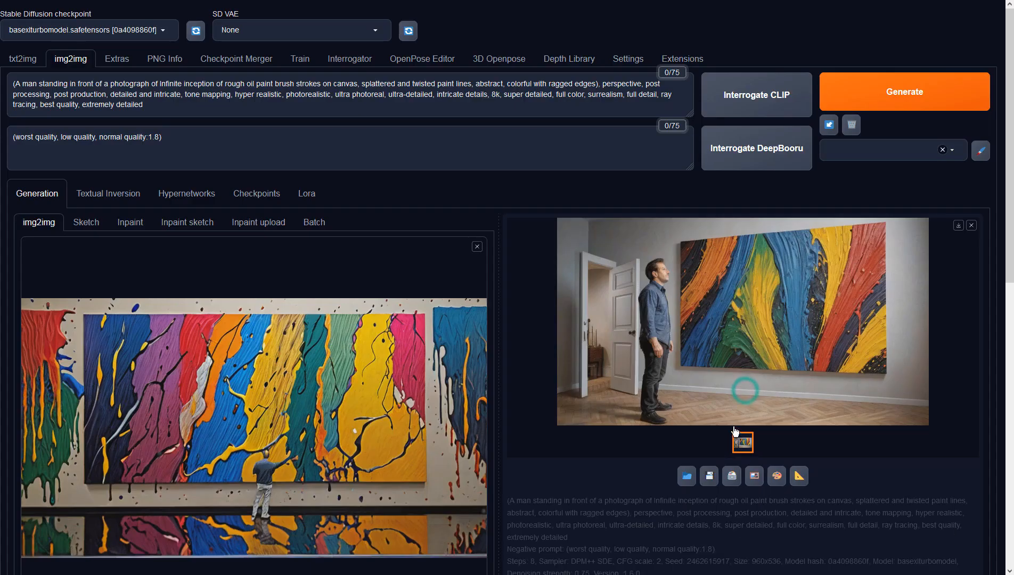
Use the latest result as the img2img source to generate another variation, and view it enlarged.
click(755, 476)
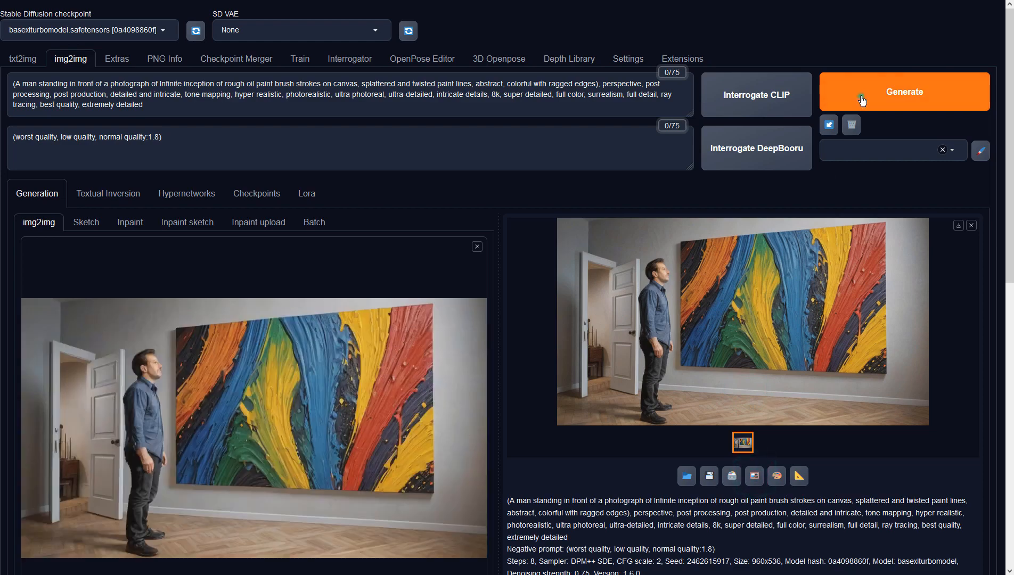
click(862, 101)
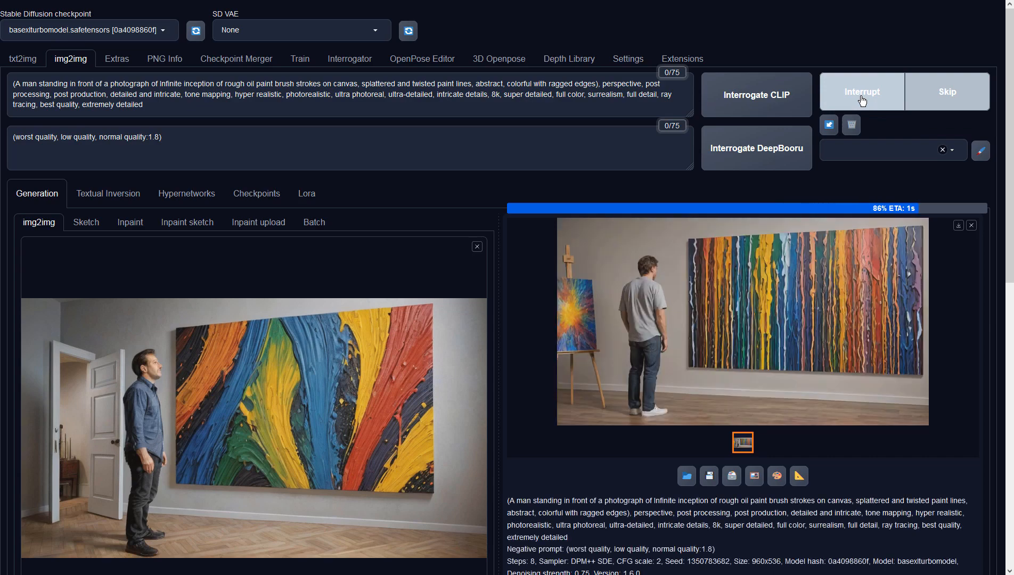
click(820, 271)
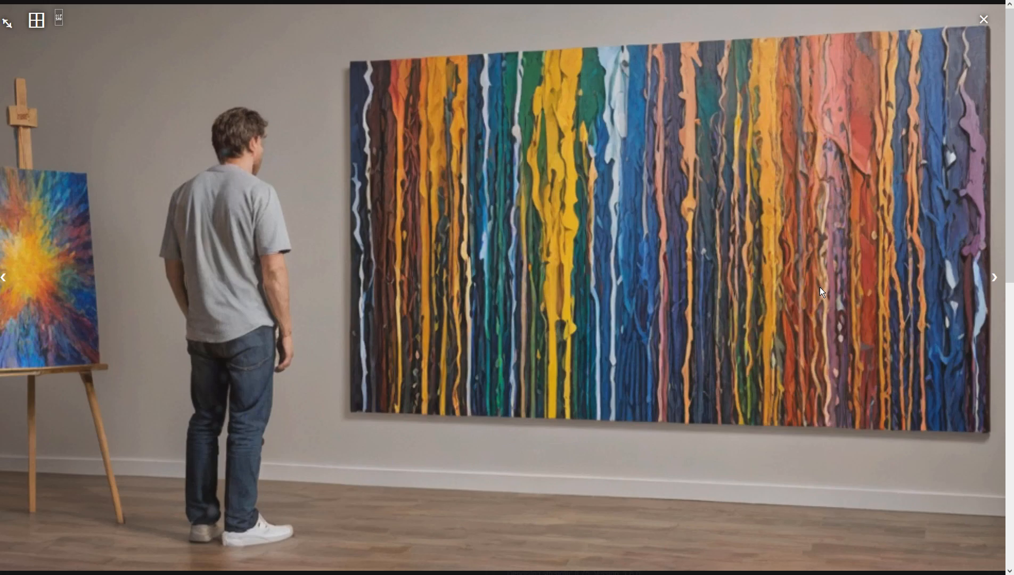
Use the striped drip-painting result as the img2img source, generate a new image and view it enlarged.
click(821, 291)
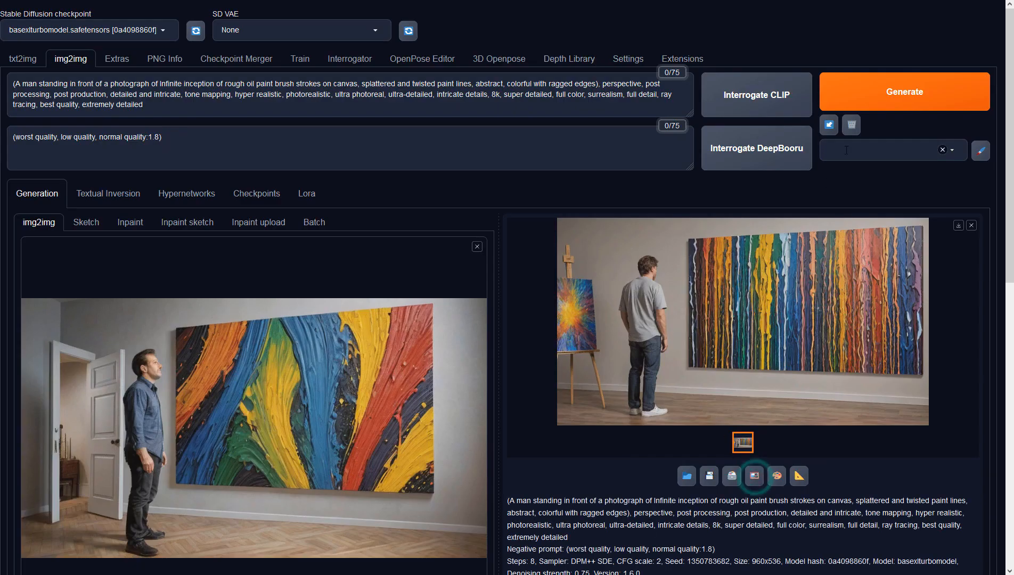
click(754, 475)
click(896, 101)
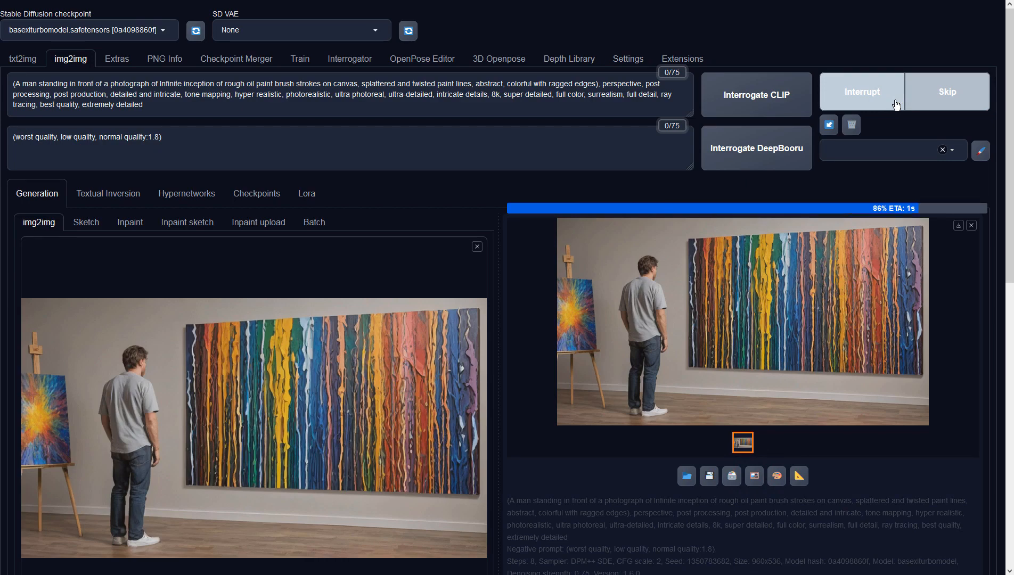
click(833, 284)
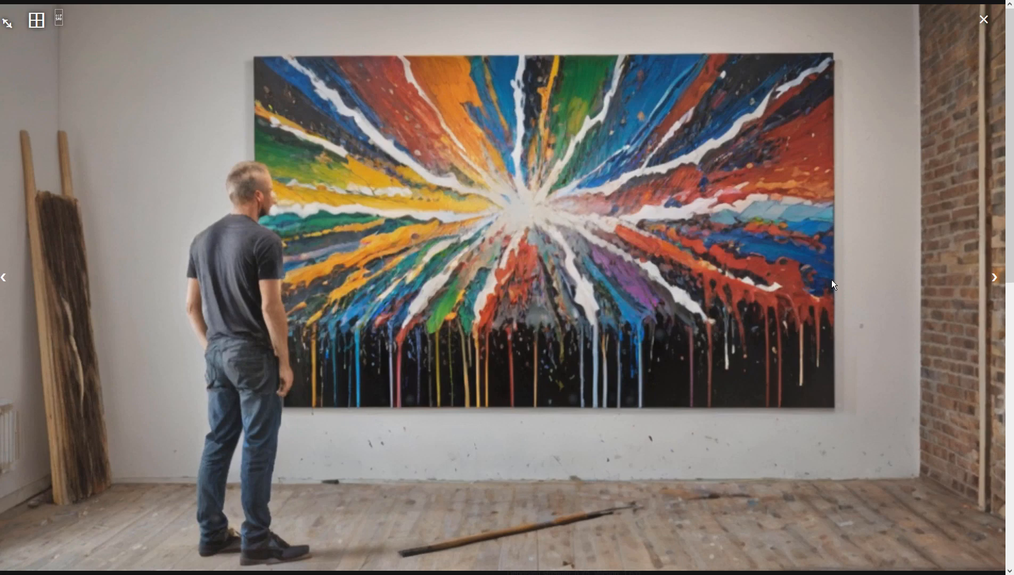
click(834, 285)
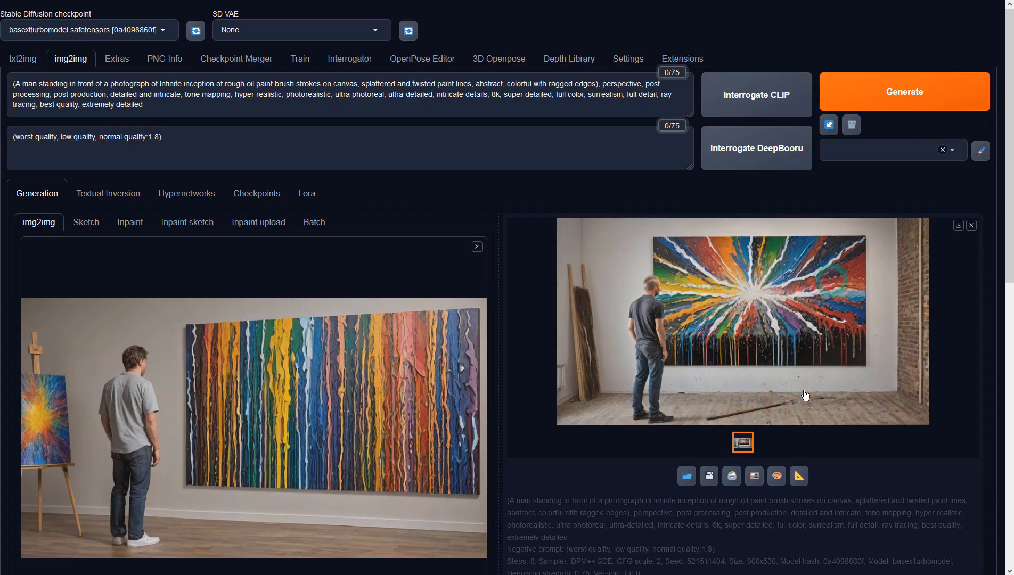
Send the starburst result with the brick wall back to img2img, generate a variation and inspect it enlarged.
click(754, 476)
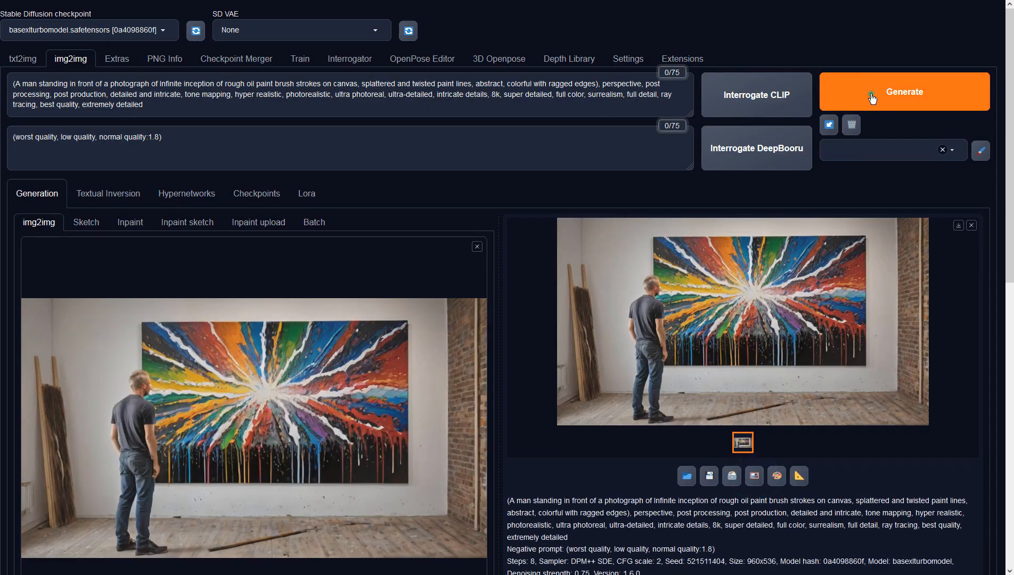
click(872, 95)
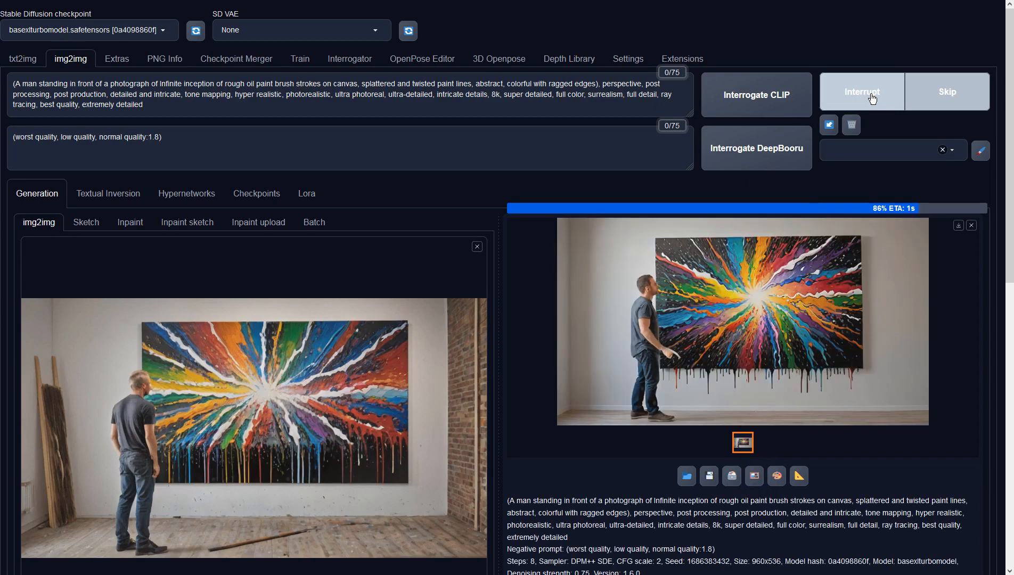
click(823, 264)
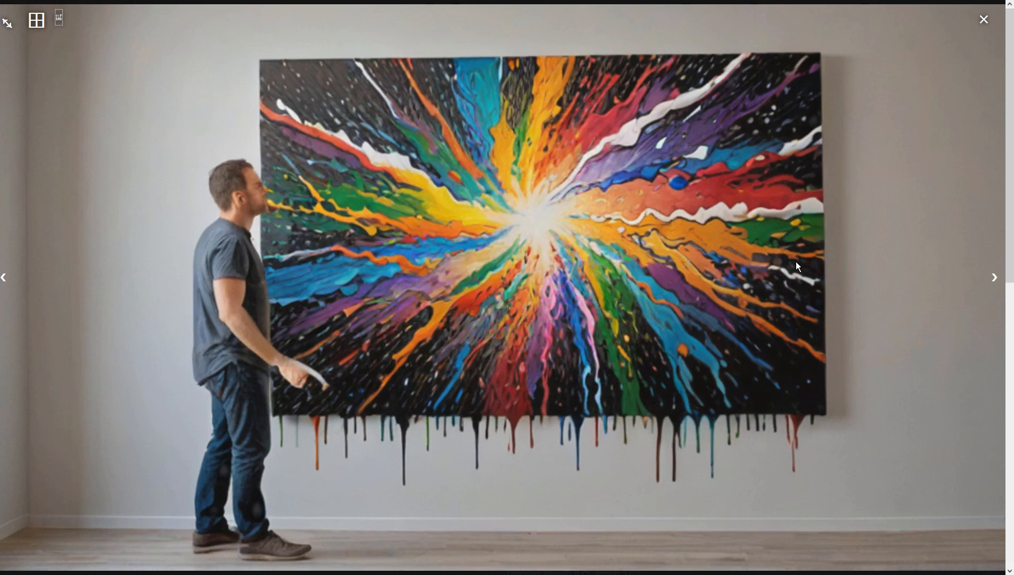
click(795, 262)
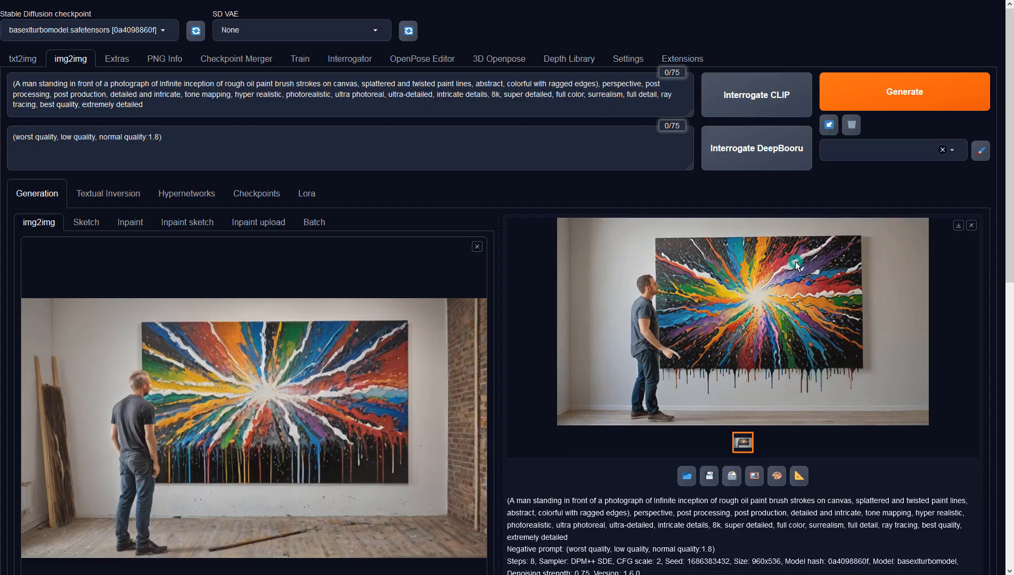
Make the image of the man pointing at the starburst the img2img source, generate from it and view the result enlarged.
click(758, 479)
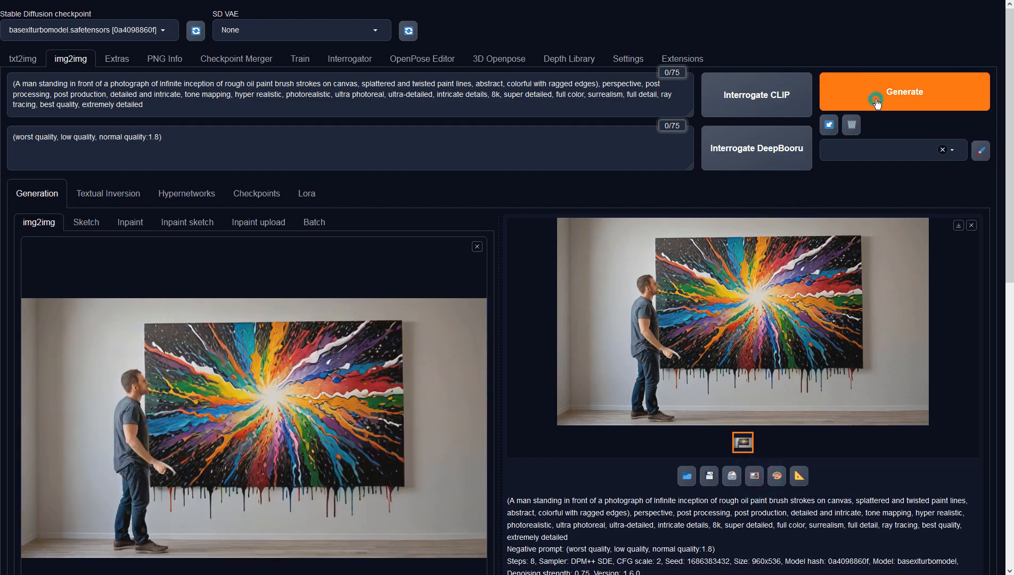
click(876, 101)
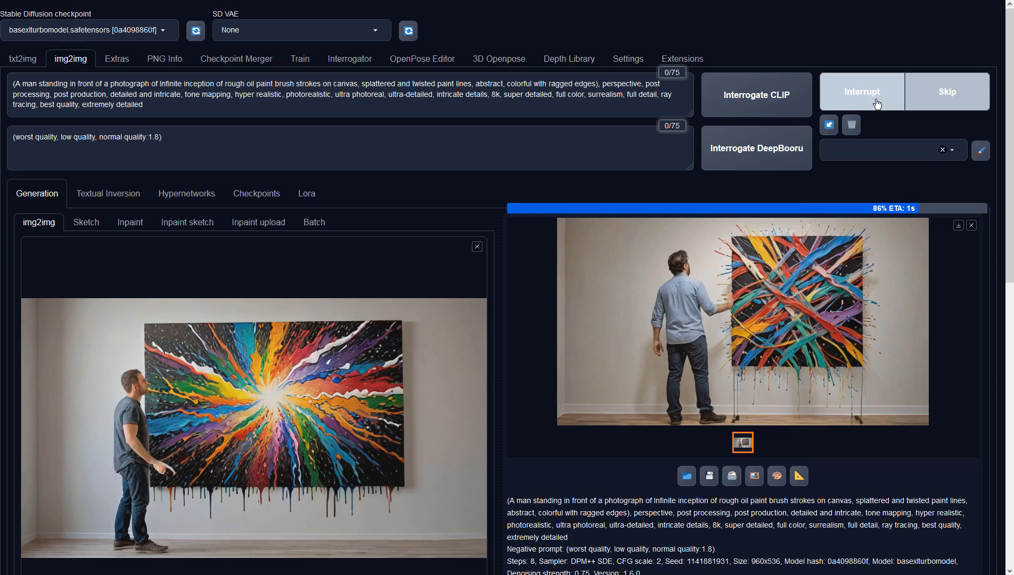
click(818, 288)
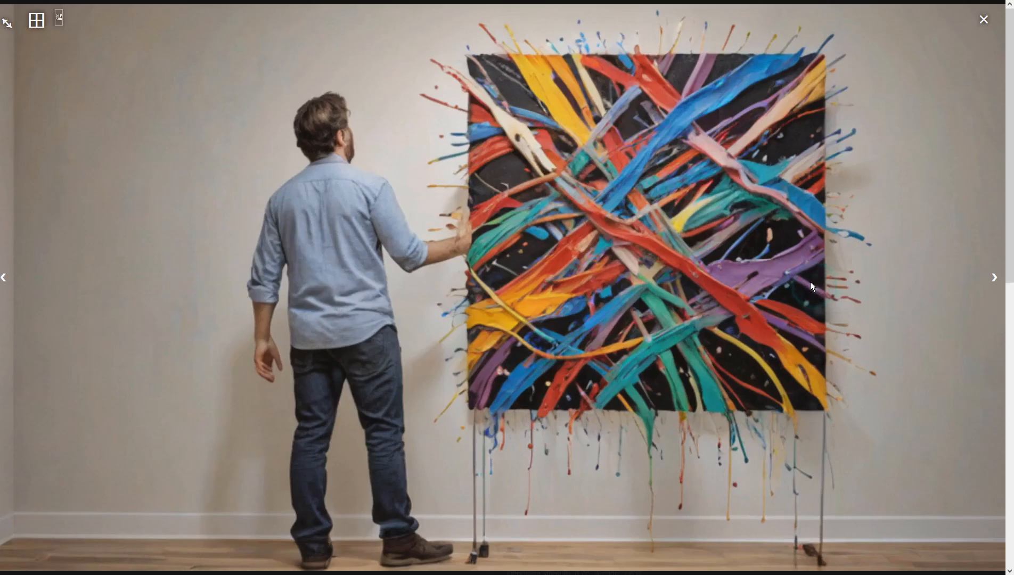
click(811, 283)
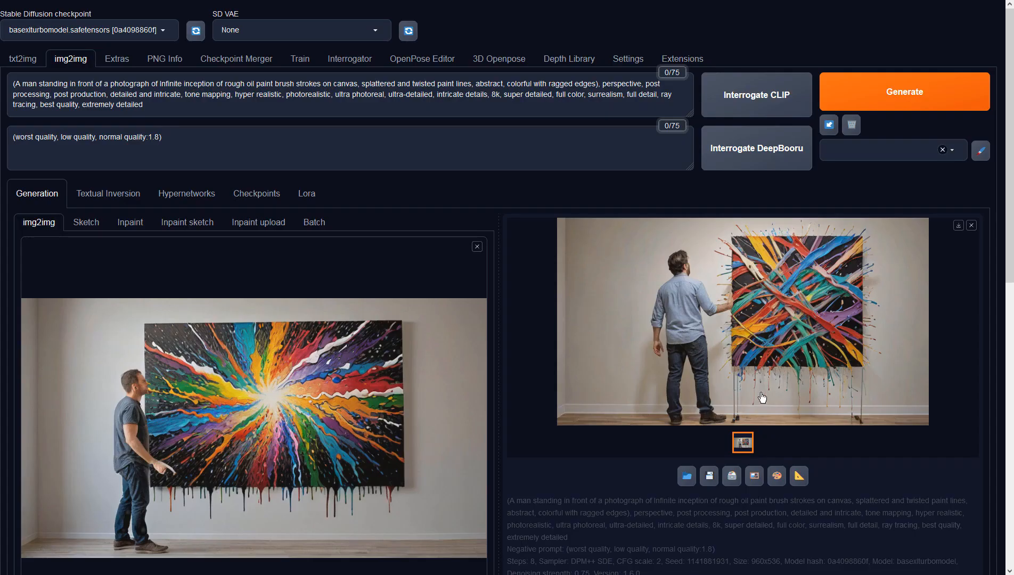
Use the crossed-strokes painting result as the img2img source, generate a variation and inspect it enlarged.
click(756, 479)
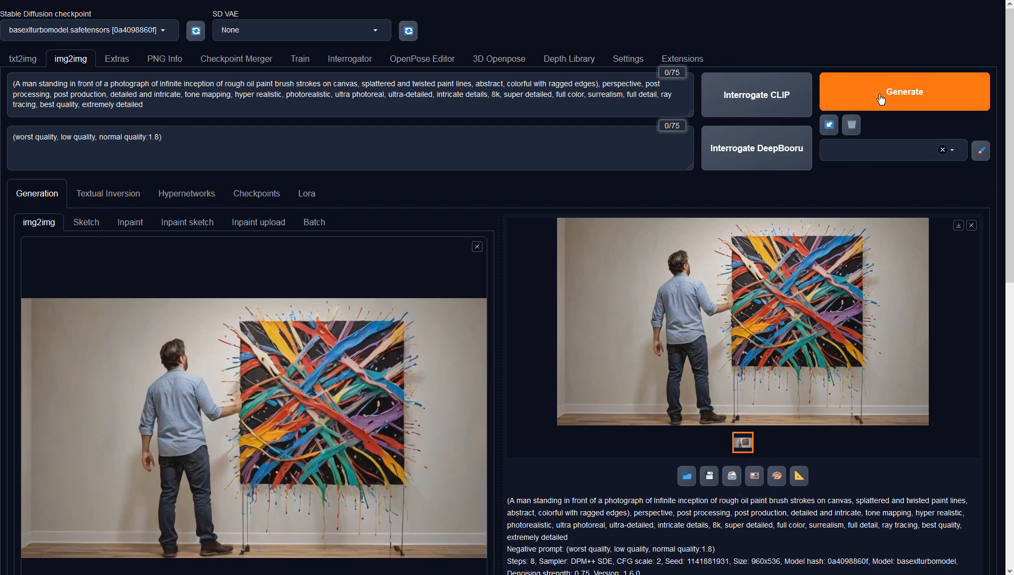
click(880, 99)
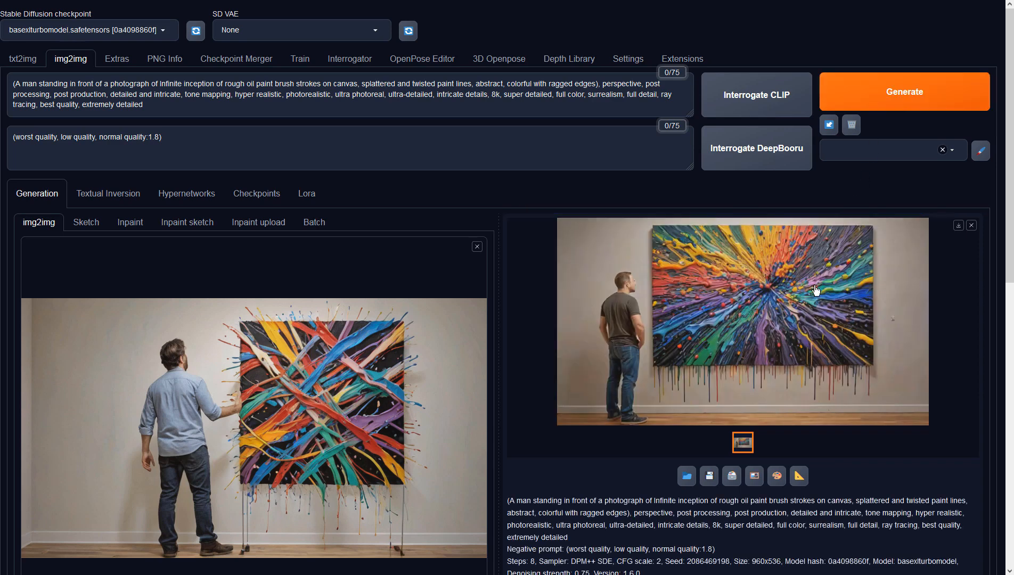
click(816, 290)
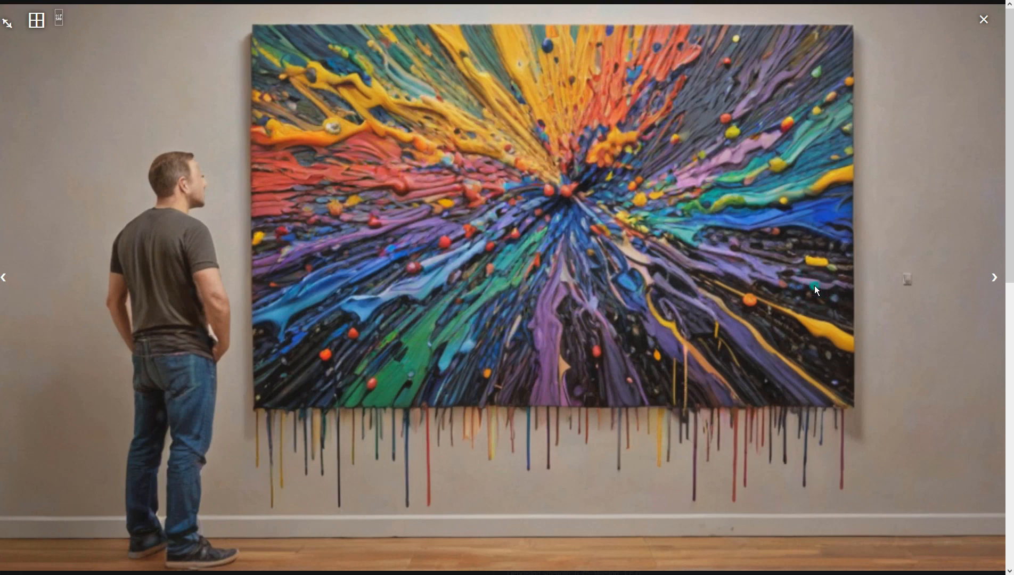
click(814, 287)
Send the latest starburst result to img2img and set the Denoising strength to 0.65.
click(753, 478)
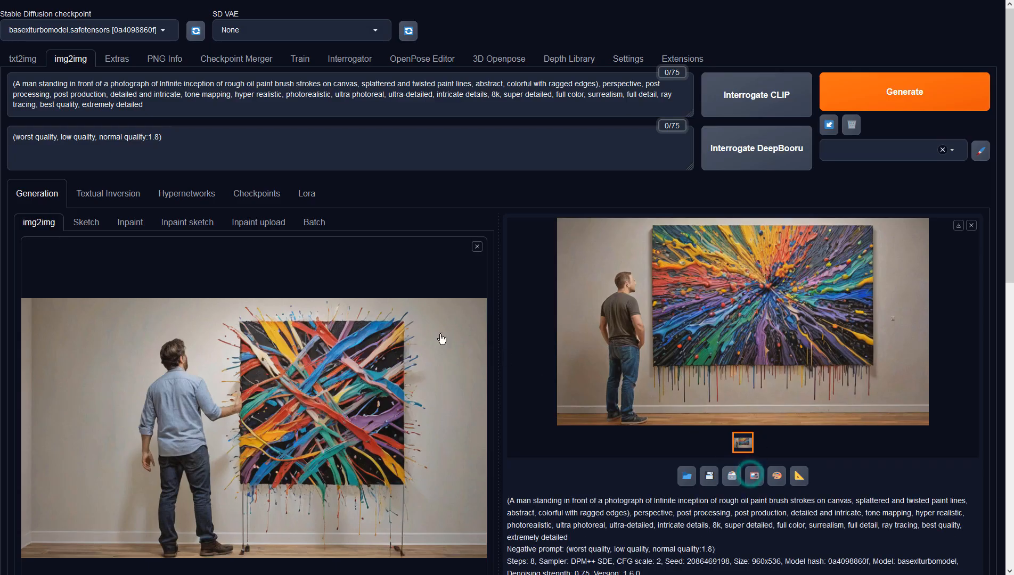
scroll(397, 389, down, 4)
scroll(396, 389, down, 4)
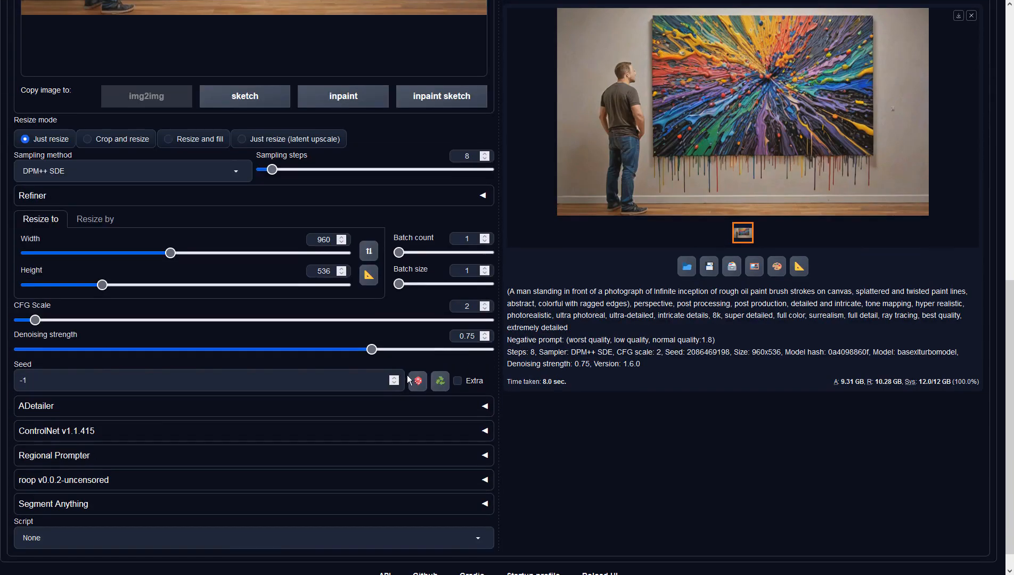
drag(368, 350, 323, 349)
scroll(636, 333, up, 10)
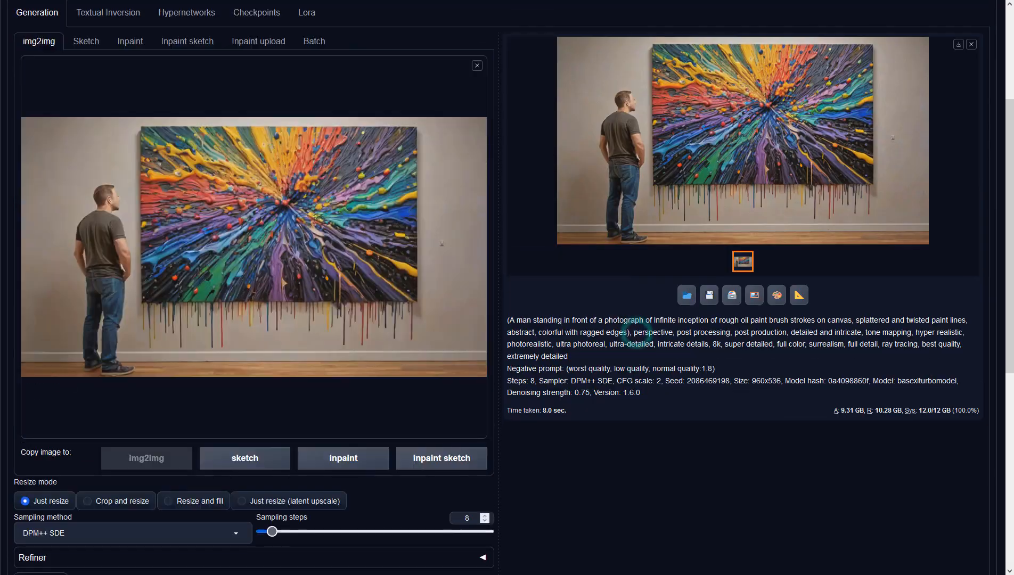
Generate an image from the new source with the reduced denoising strength and view it enlarged.
click(872, 95)
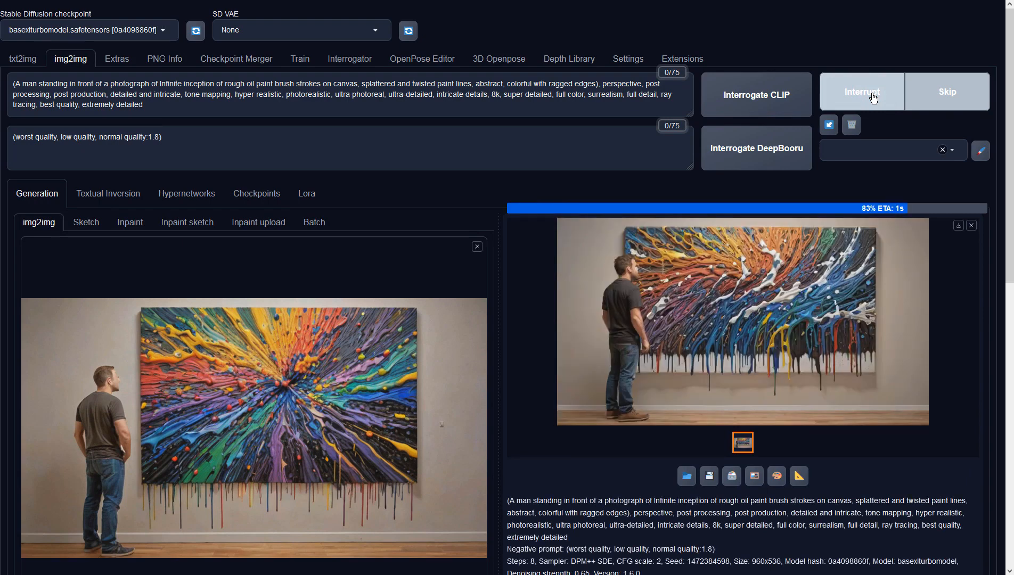
click(816, 263)
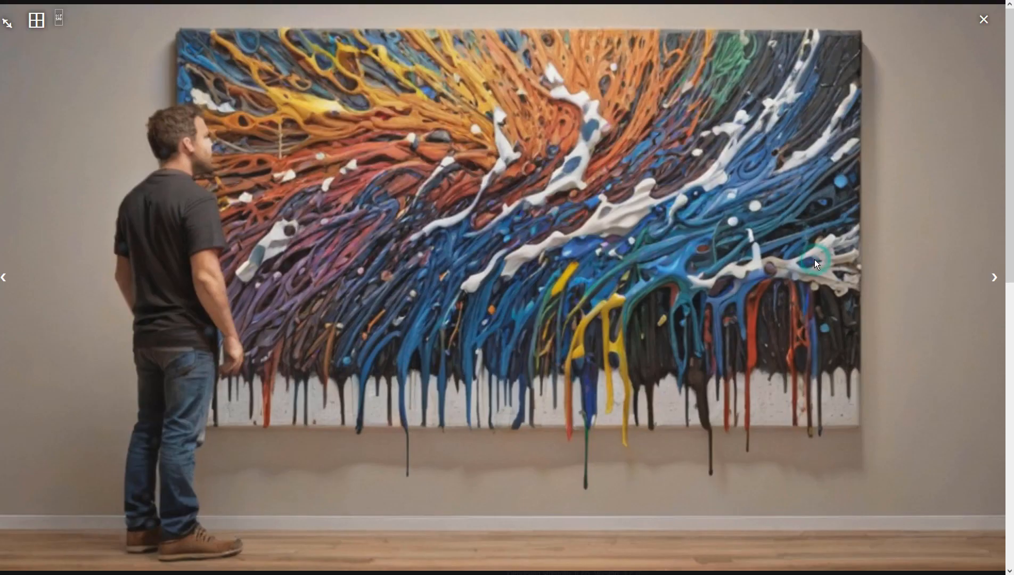
click(815, 264)
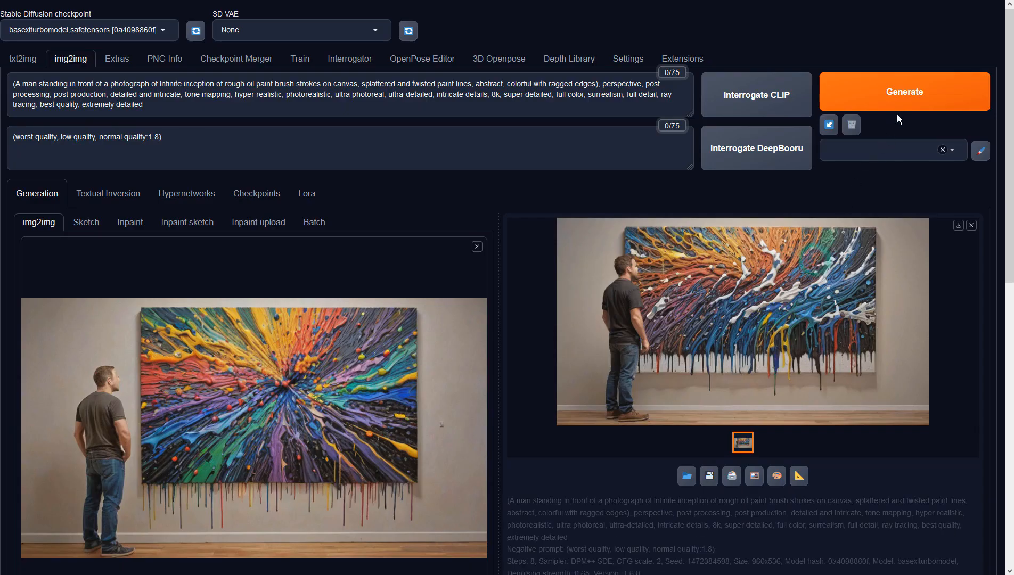
Generate two more variations from the same img2img source, inspecting each one enlarged.
click(909, 96)
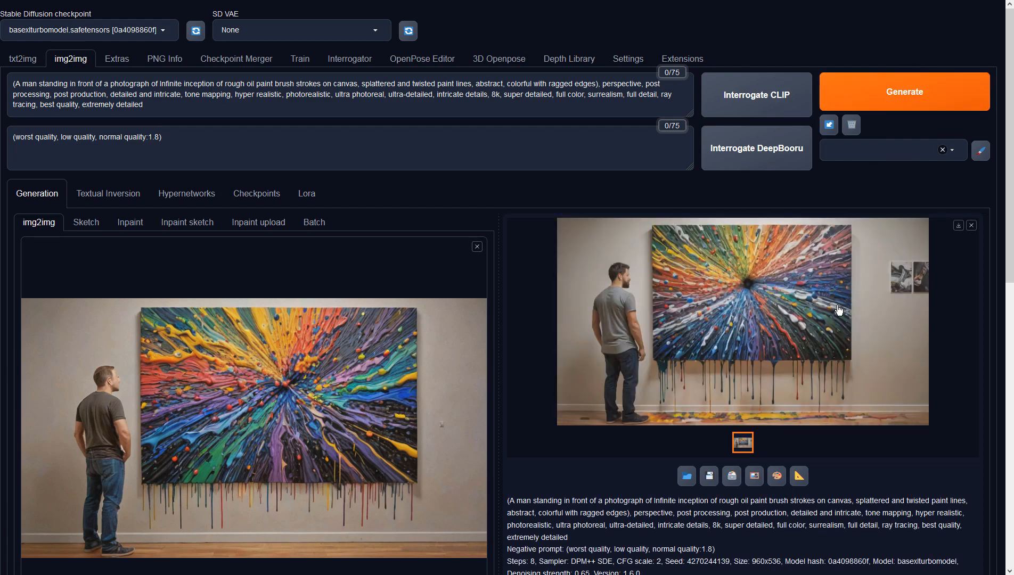
click(838, 310)
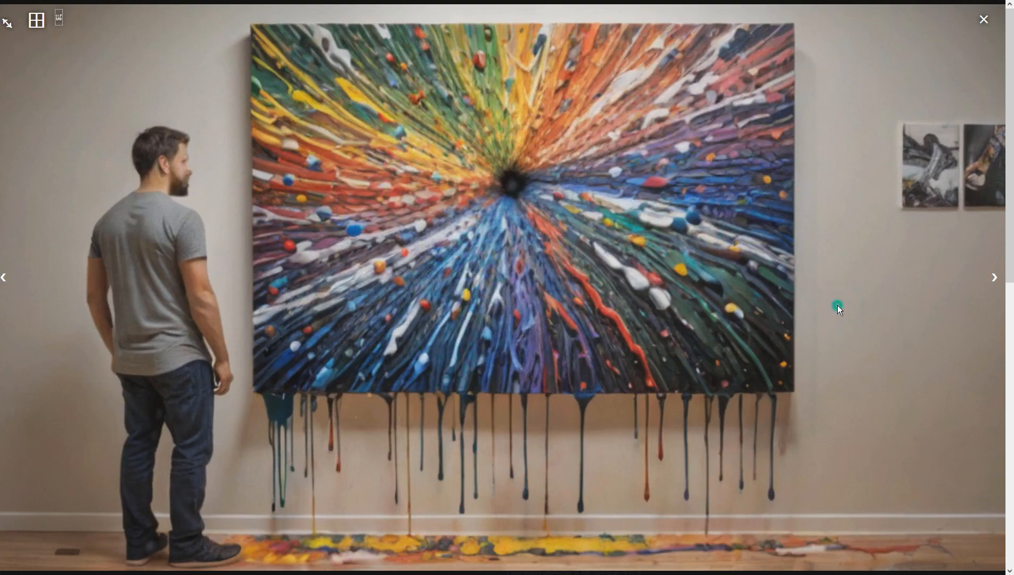
click(837, 305)
click(860, 93)
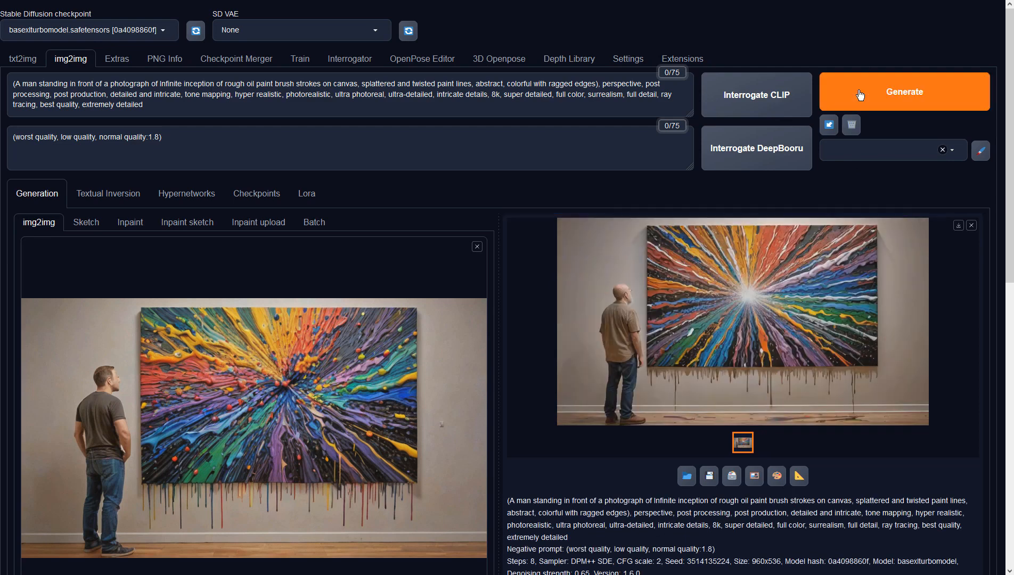
click(840, 260)
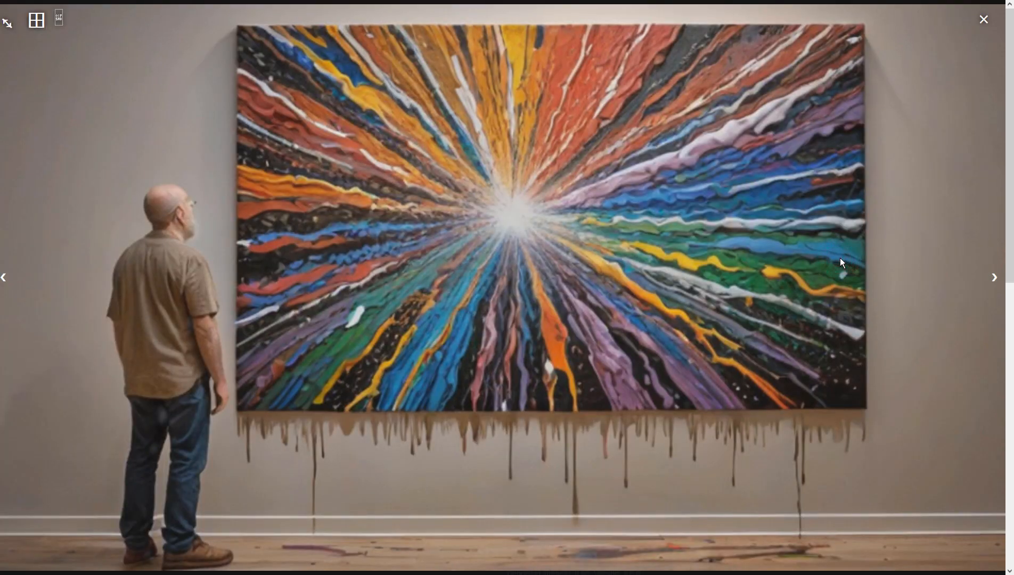
click(841, 259)
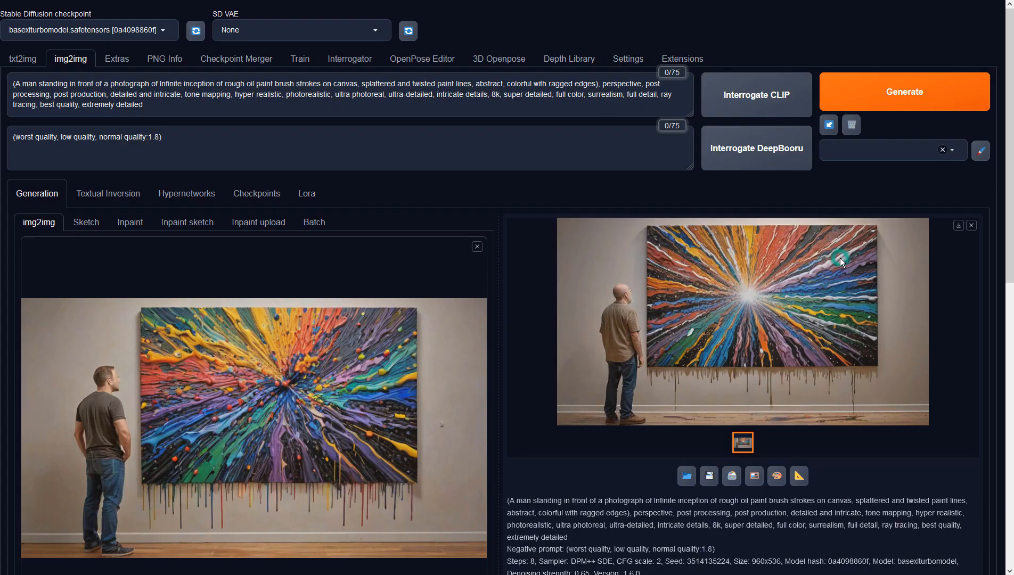
Generate another variation with the same source and settings, and examine its painting and figure enlarged.
click(890, 103)
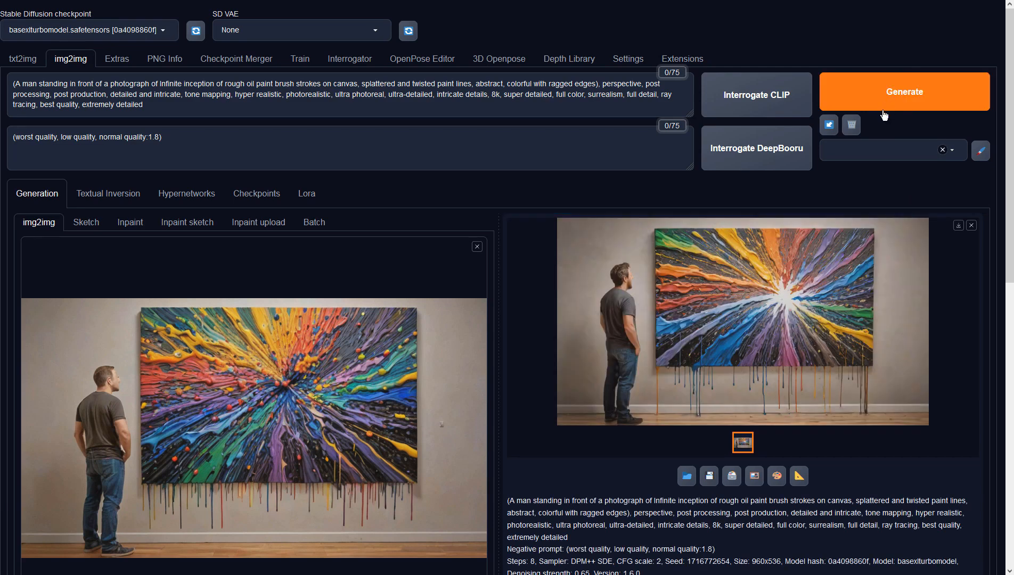
click(849, 270)
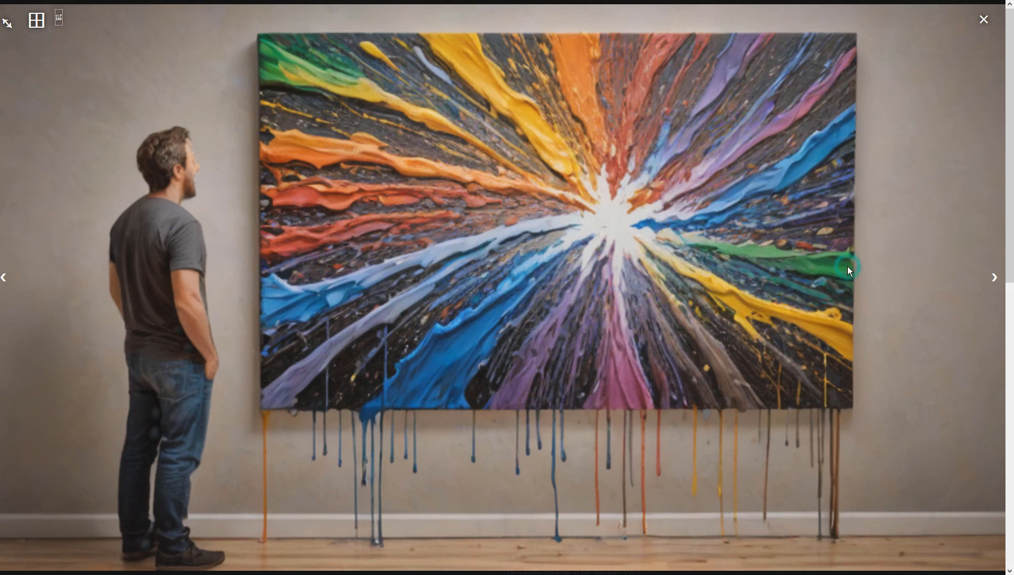
click(788, 243)
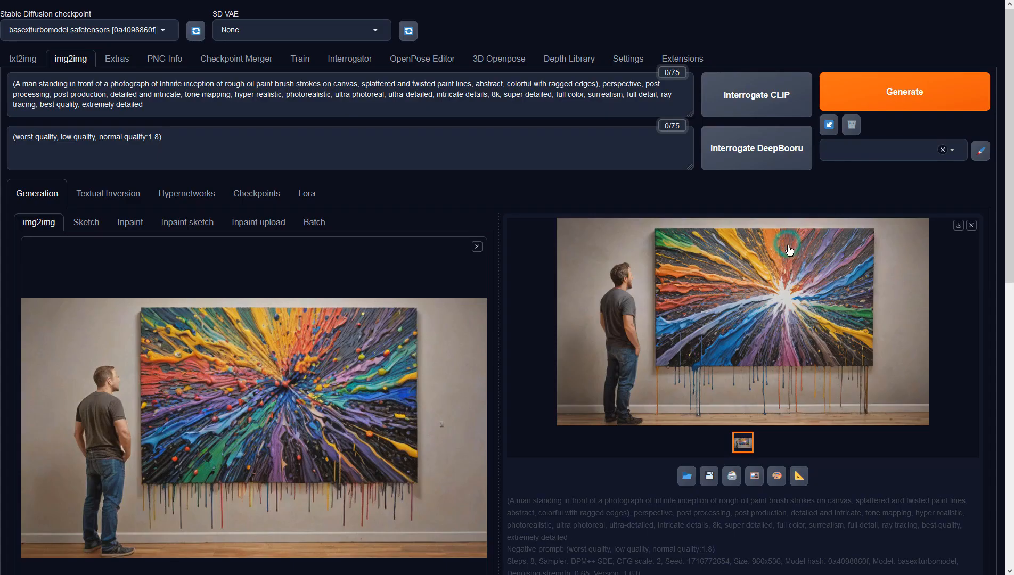
Send the latest result to Extras and process it with the 4x-UltraSharp upscaler and Resize set to 1.
click(800, 475)
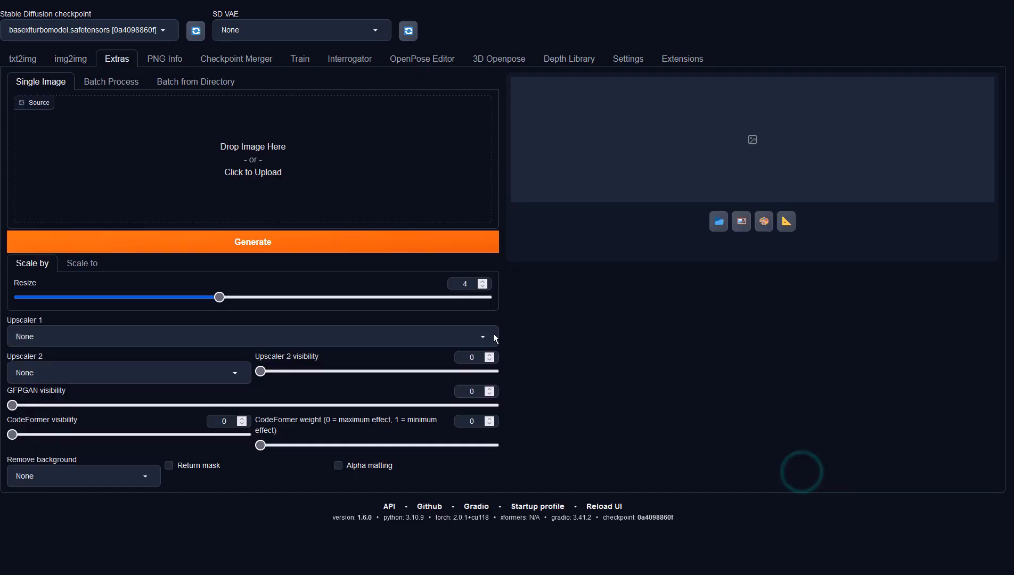
click(141, 330)
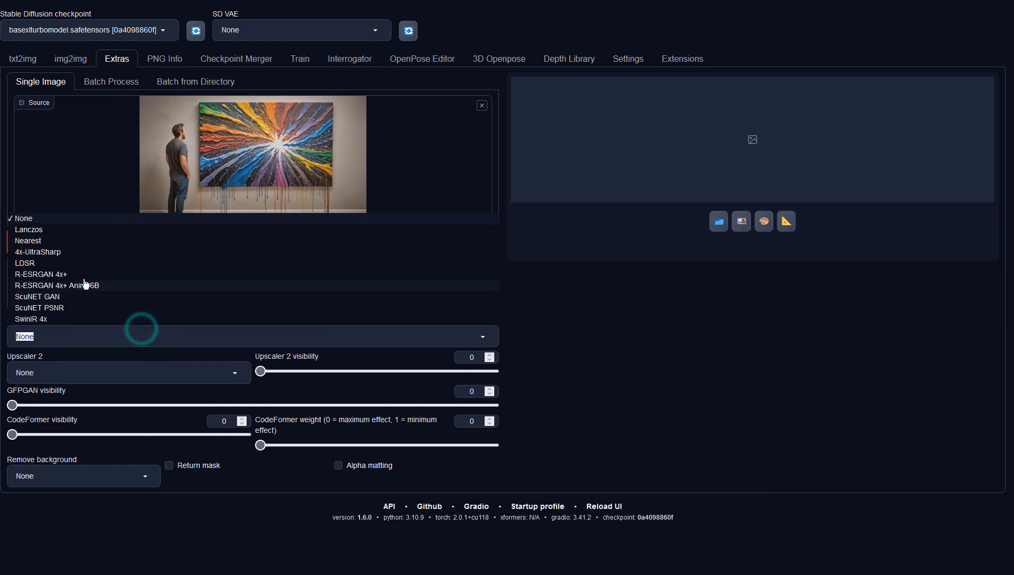
click(52, 251)
drag(219, 297, 17, 300)
click(408, 246)
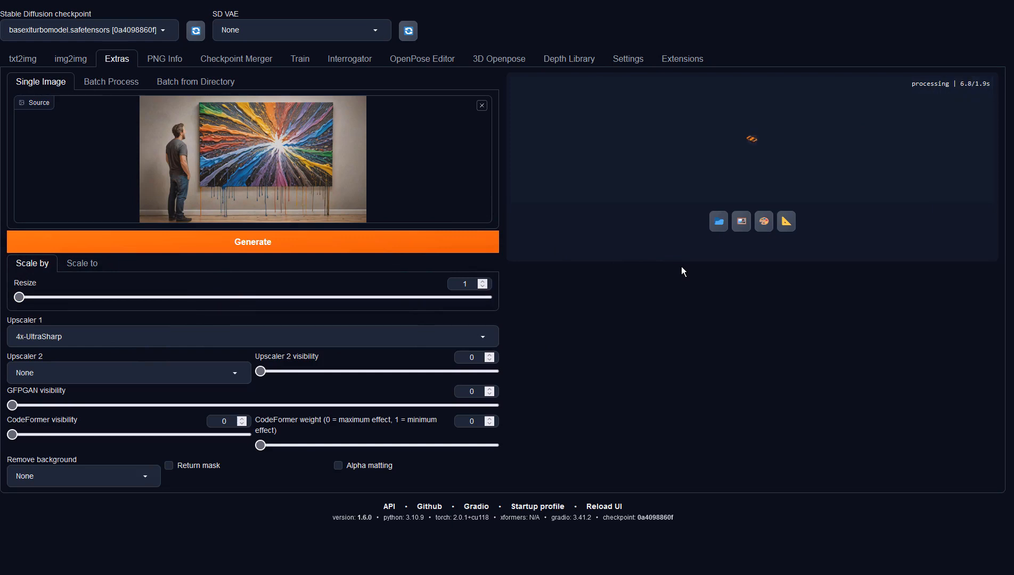
click(750, 205)
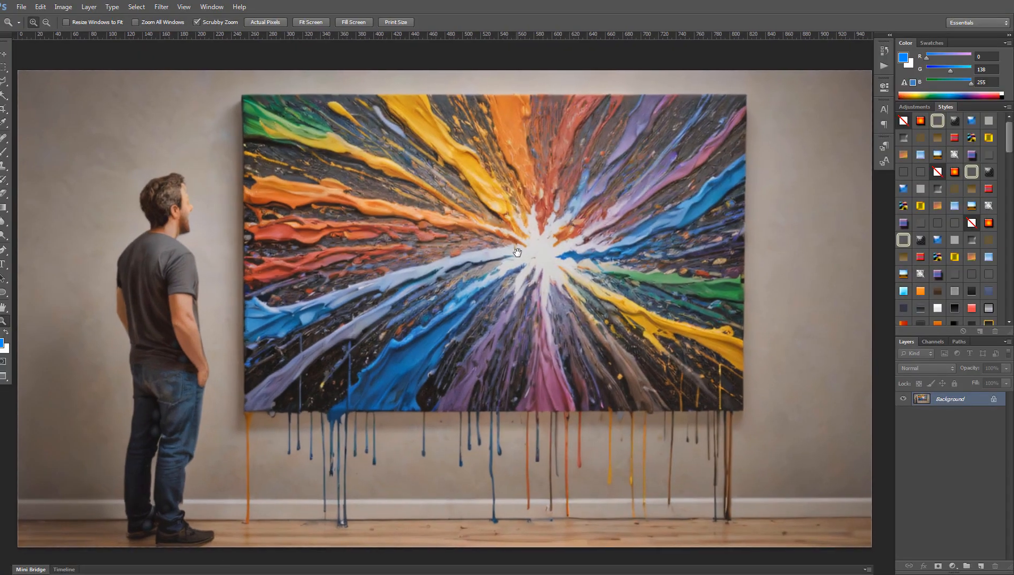
Apply a Vibrance adjustment to the image with Vibrance +100 and Saturation +21.
click(63, 6)
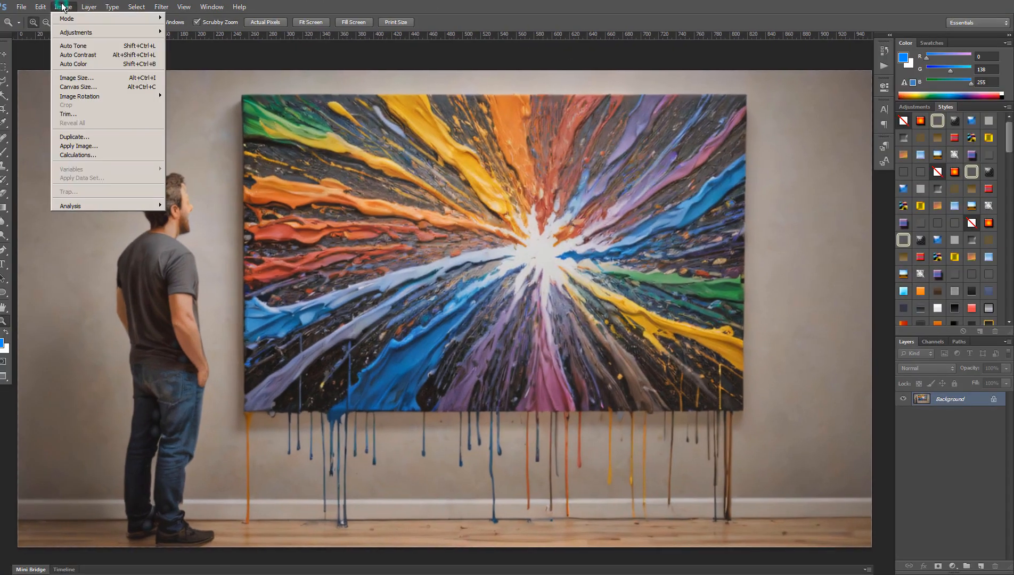
mouse_move(82, 33)
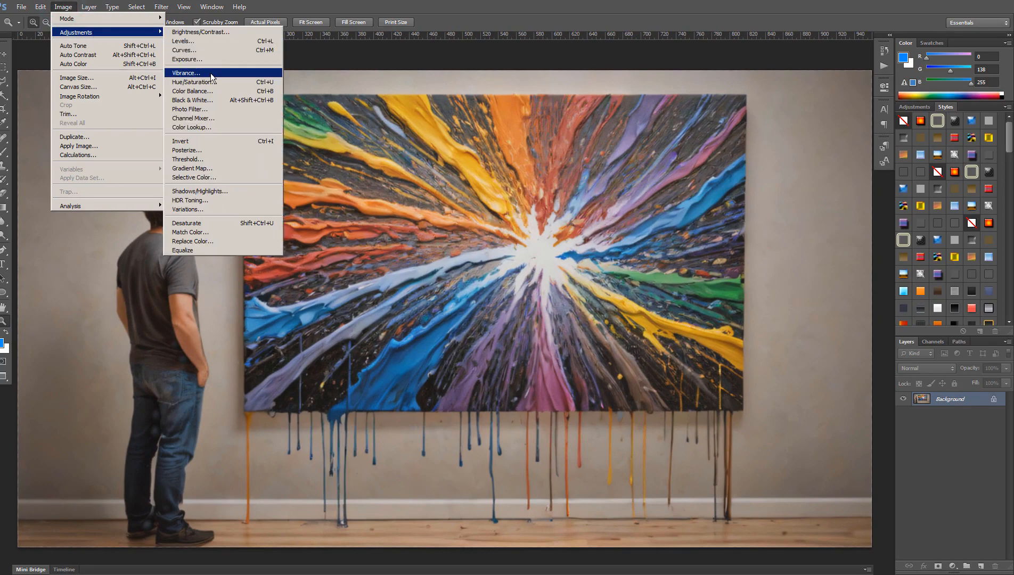
click(208, 73)
click(767, 266)
drag(792, 268, 823, 267)
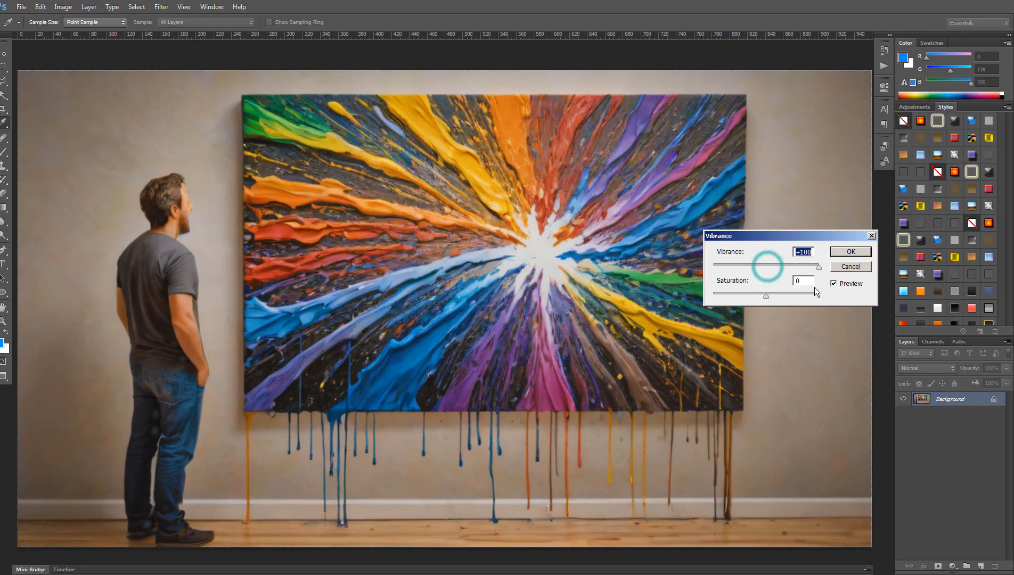
drag(767, 297, 777, 302)
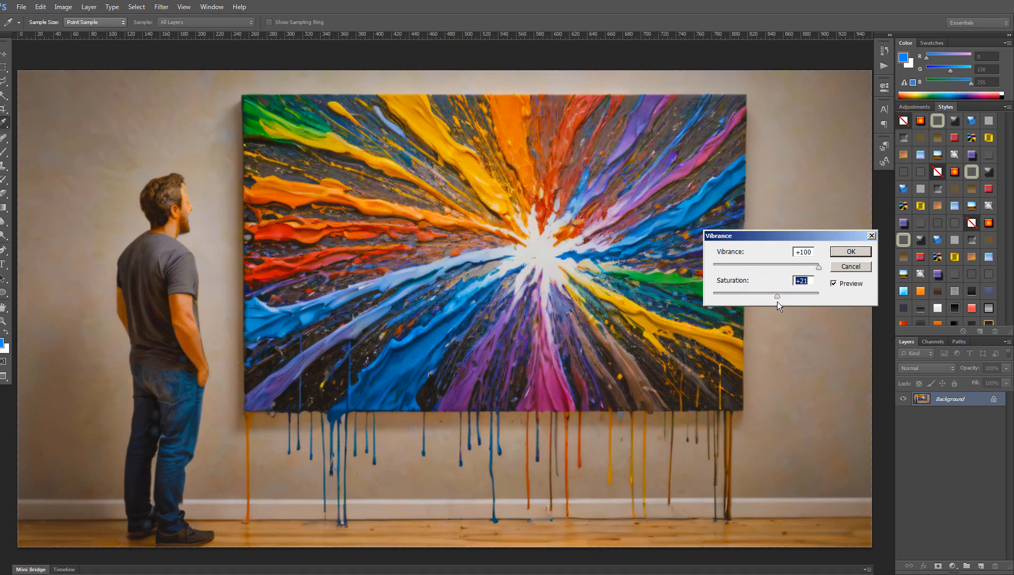
click(845, 254)
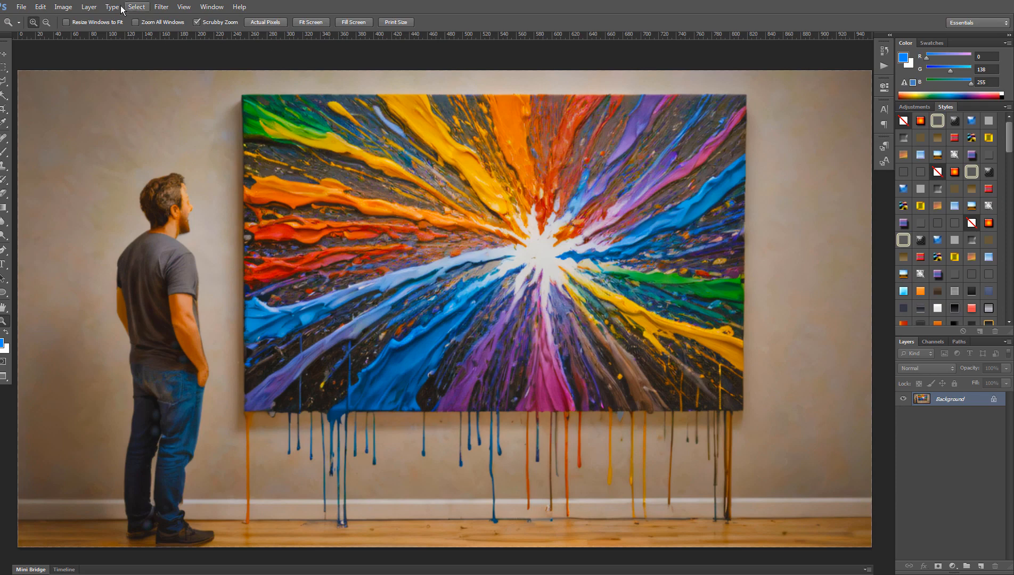
Apply the Auto Contrast, Auto Tone and Auto Color corrections to the image.
click(64, 7)
click(75, 56)
click(63, 7)
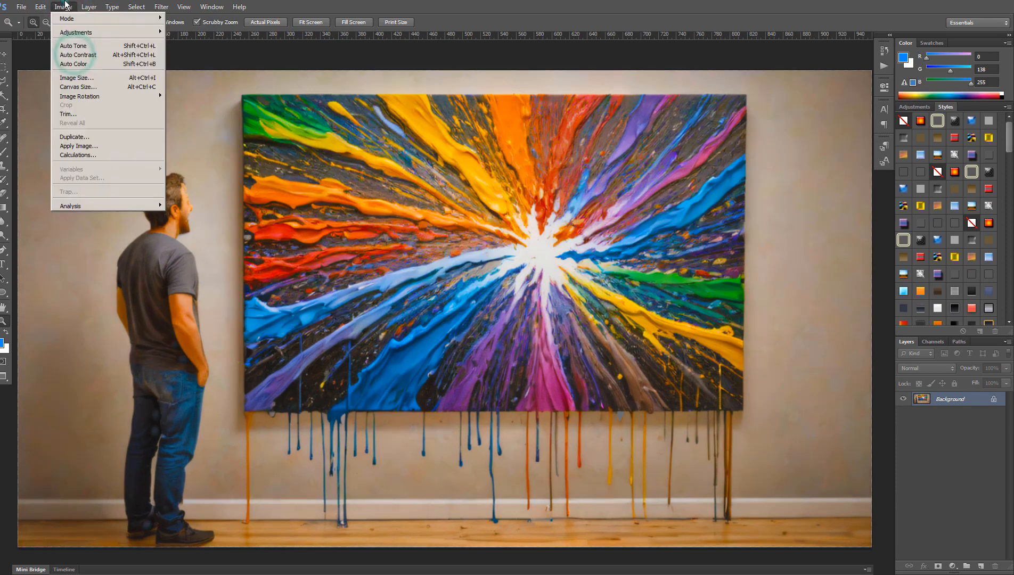
click(76, 47)
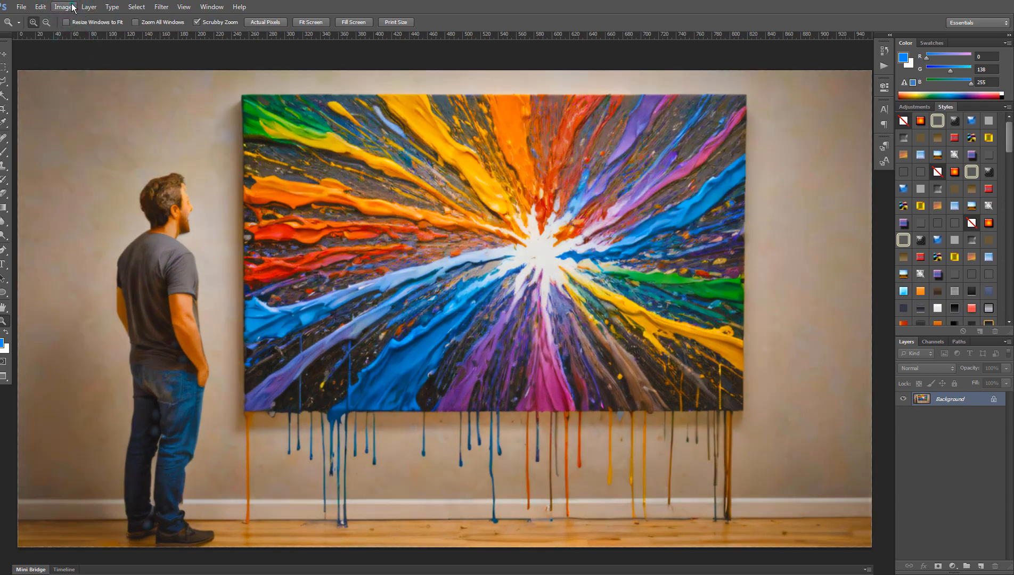
click(63, 7)
click(79, 65)
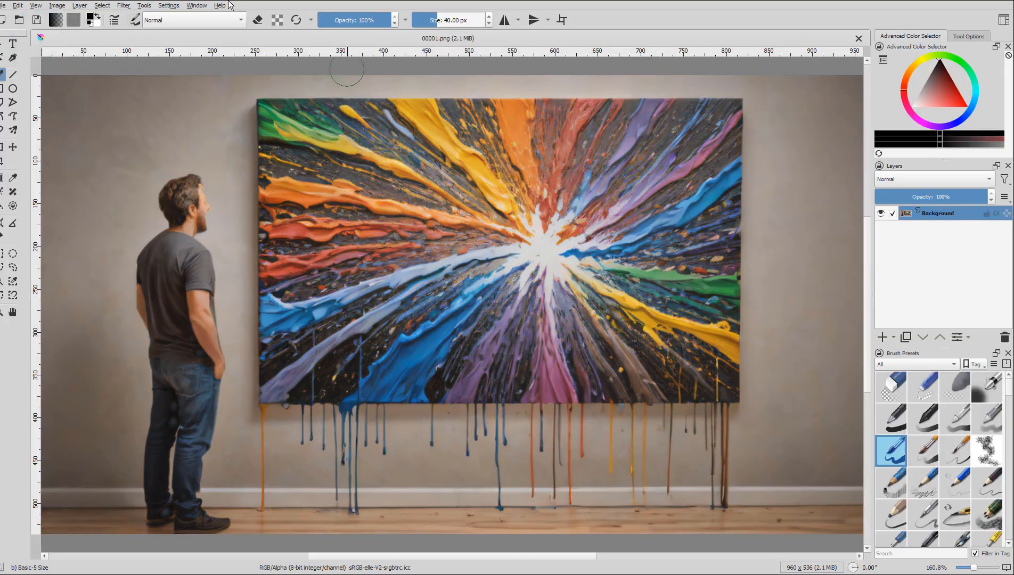
In Krita, apply the Auto Contrast filter to the Background layer of 00001.png.
click(122, 5)
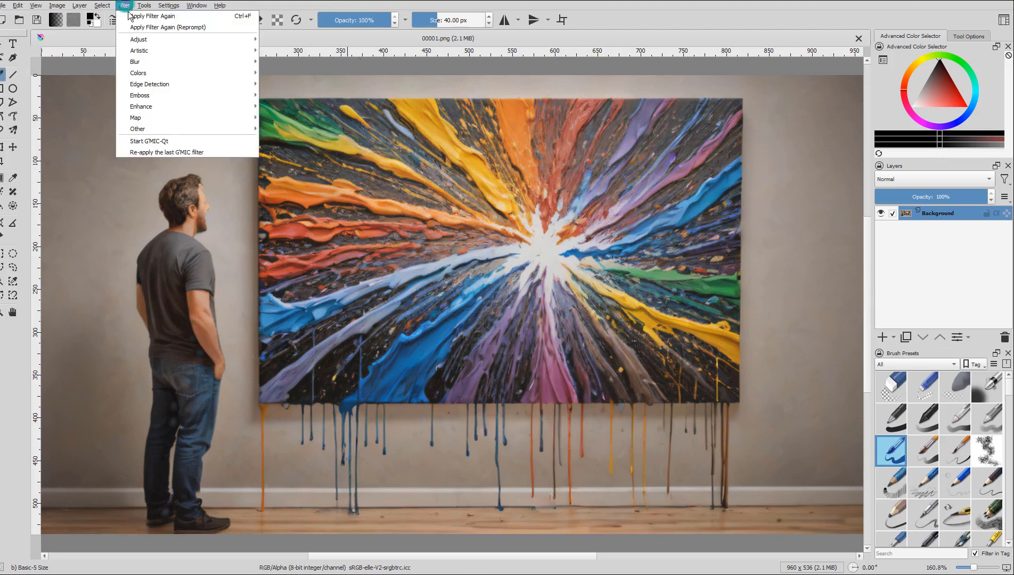
mouse_move(160, 40)
click(326, 51)
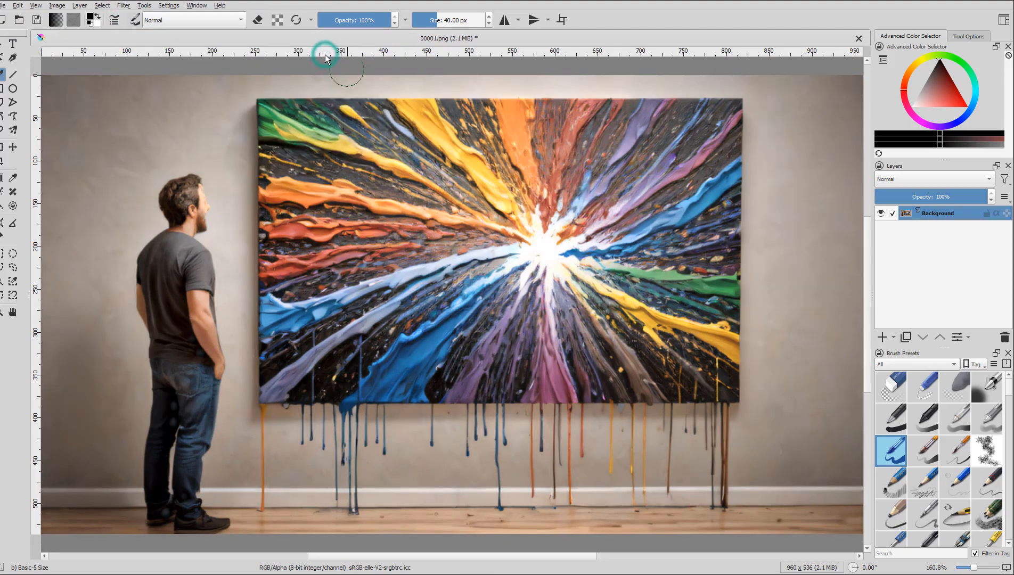
Try a cross-channel Saturation curve driven by Lightness, with output 61 at input 0 and 18 at input 100, and undo it.
click(123, 5)
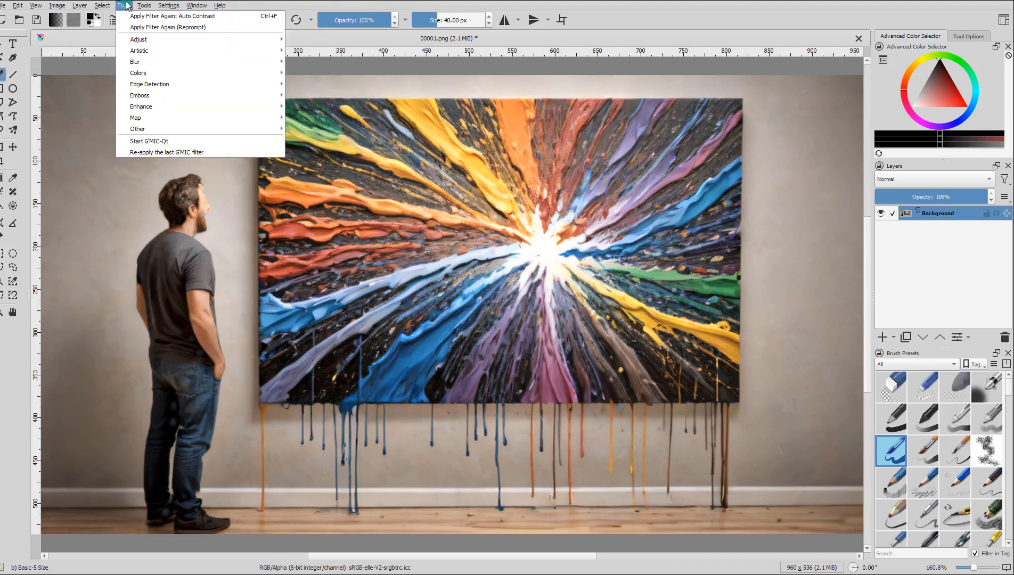
mouse_move(154, 40)
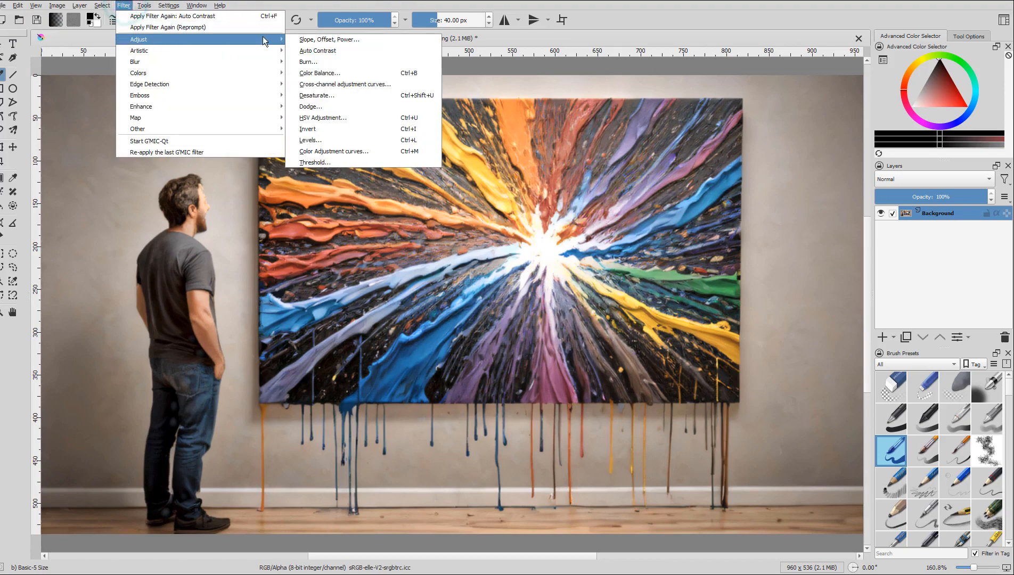
click(344, 84)
drag(662, 278, 656, 239)
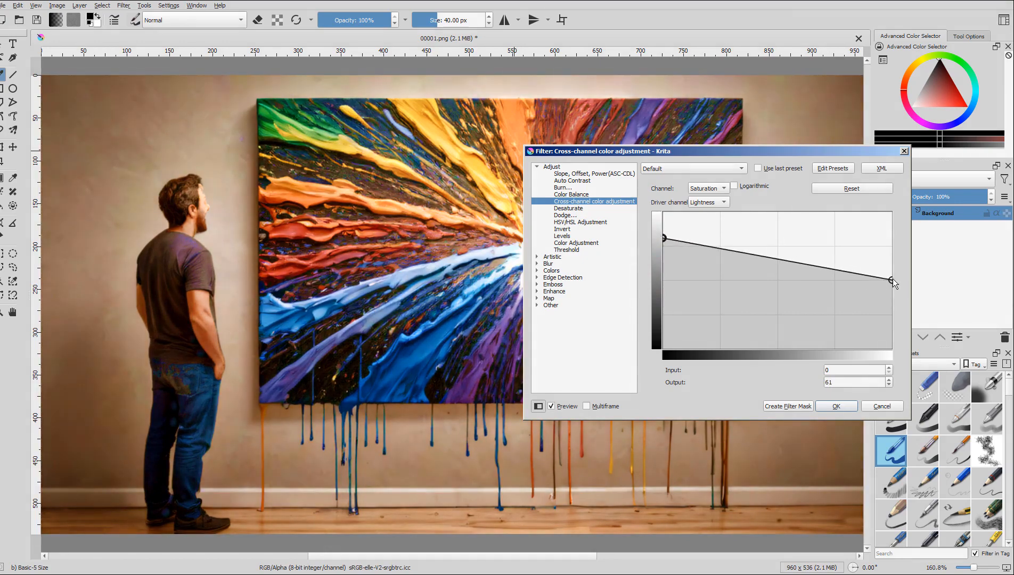
drag(893, 279, 890, 267)
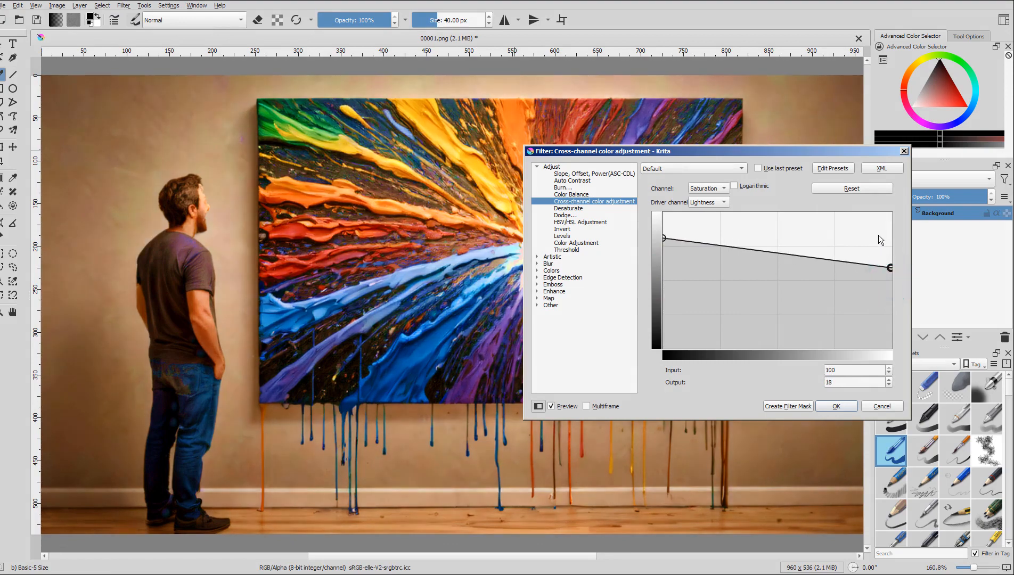
click(838, 406)
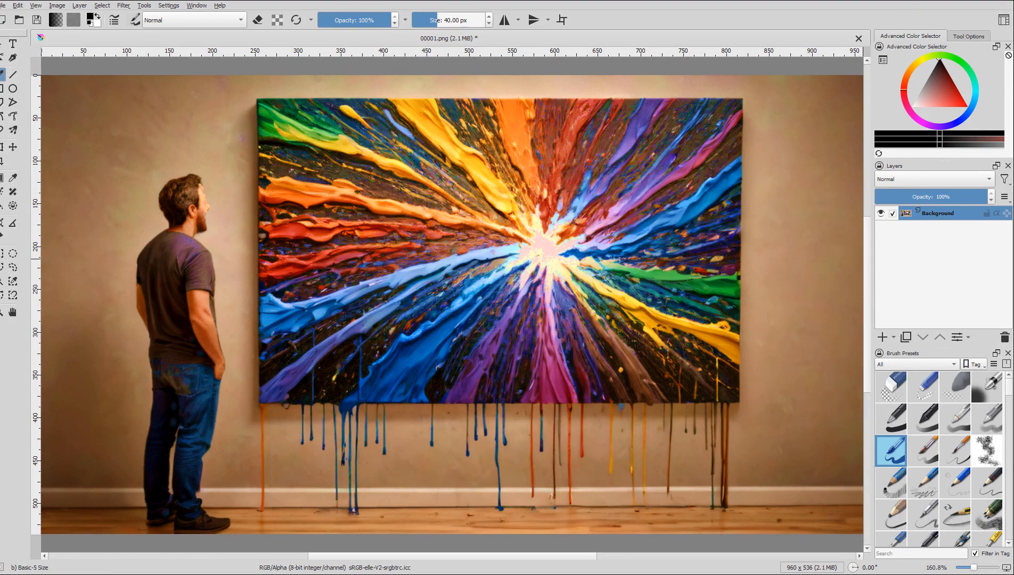
key(ctrl+z)
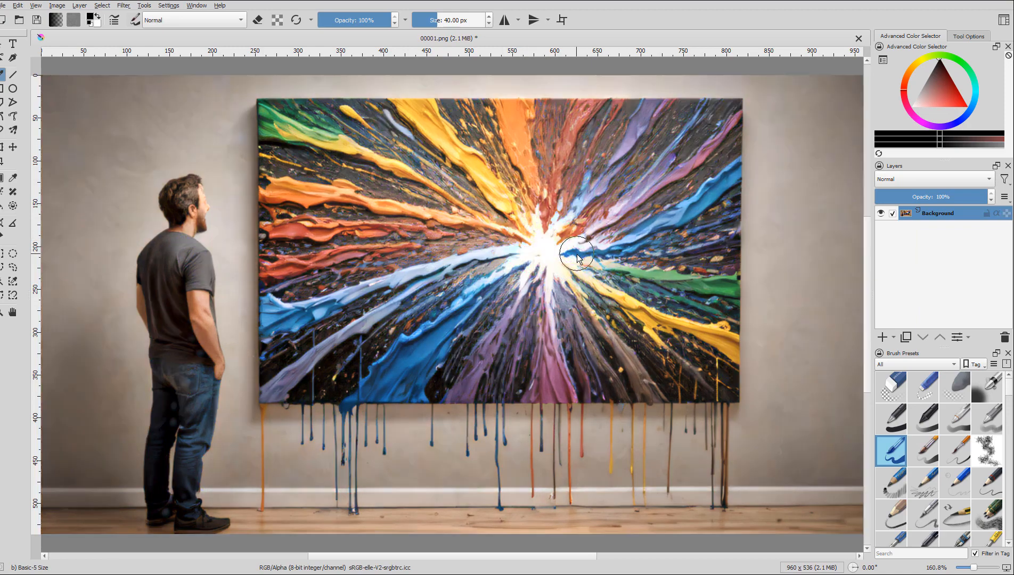
Apply a cross-channel Saturation curve driven by Lightness, strongly raising its dark end and setting output 5 at input 100.
click(123, 5)
mouse_move(320, 39)
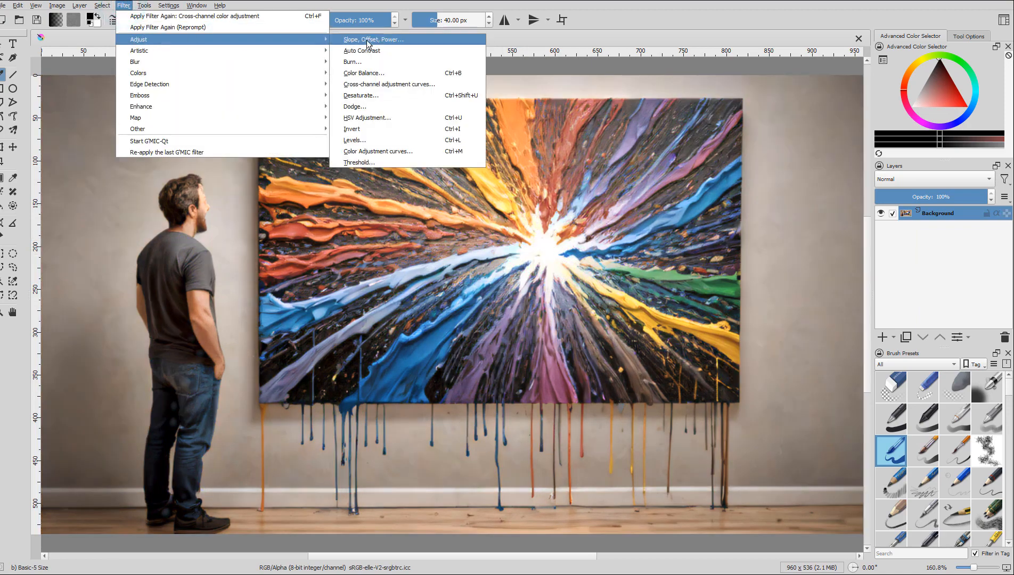
click(389, 84)
drag(664, 281, 656, 243)
drag(658, 146, 743, 139)
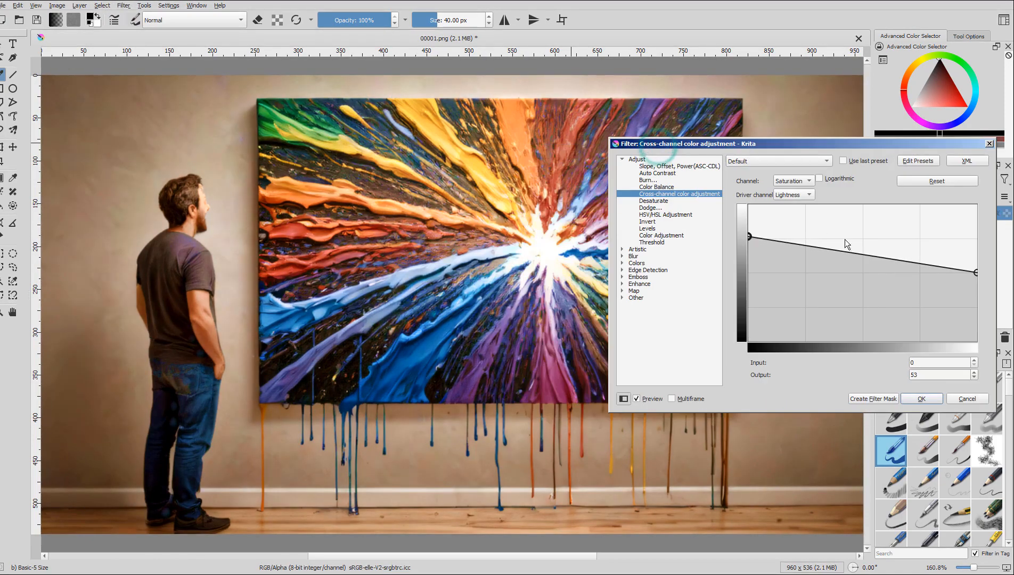
mouse_move(976, 273)
mouse_down()
mouse_move(981, 243)
mouse_move(979, 268)
mouse_up()
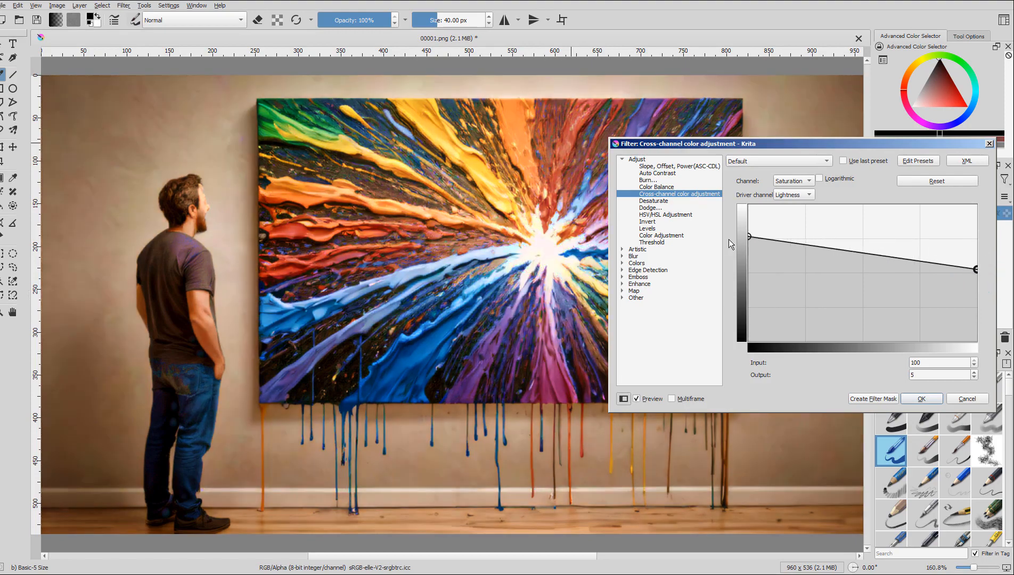
drag(749, 236, 749, 214)
click(921, 399)
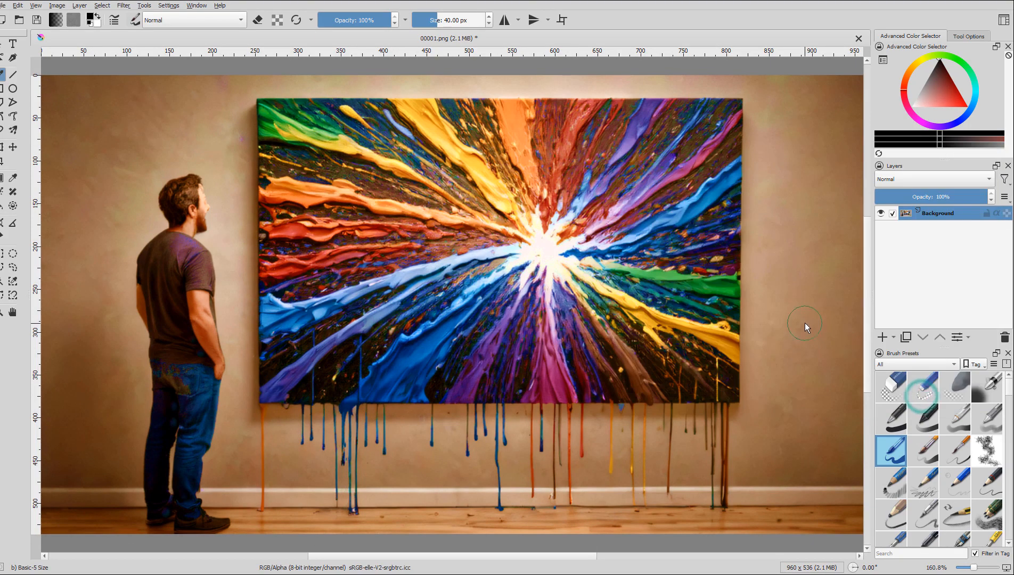